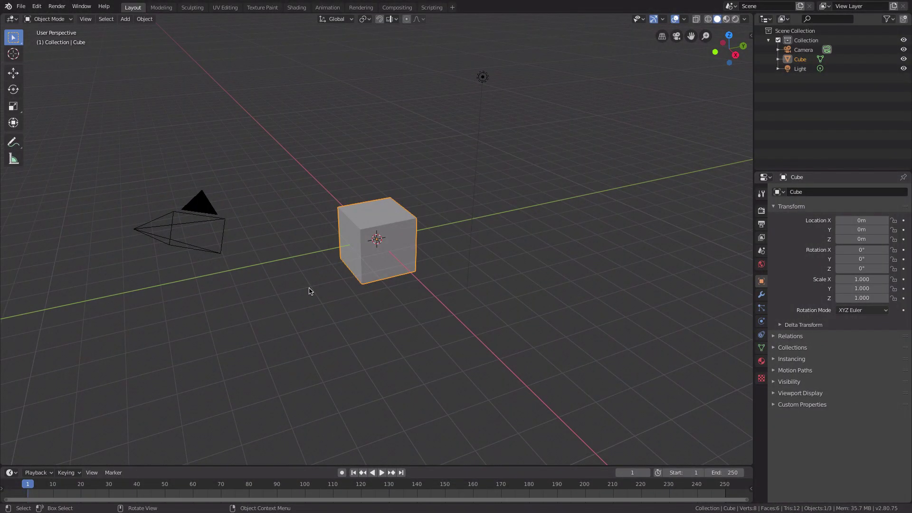
Delete the default cube, camera and light from the scene
{"action": "left_click", "coordinate": [309, 290]}
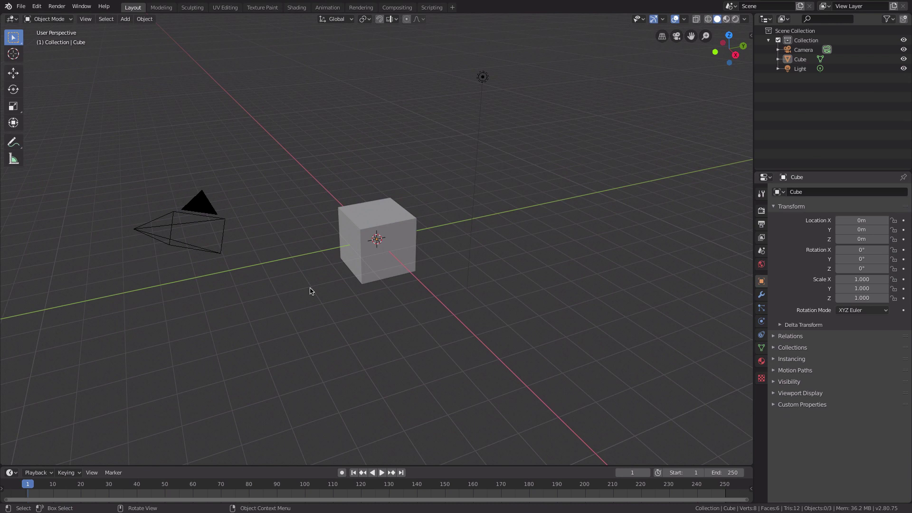
{"action": "key", "text": "a"}
{"action": "key", "text": "x"}
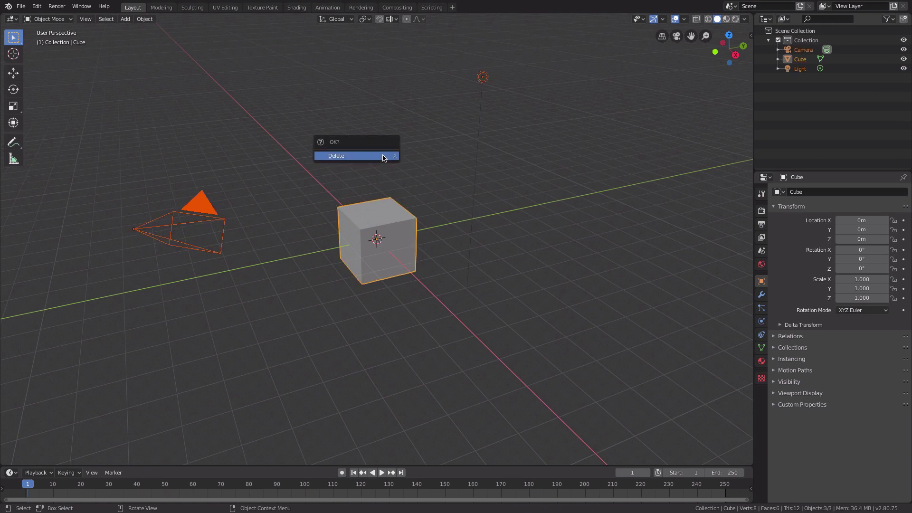
{"action": "left_click", "coordinate": [384, 157]}
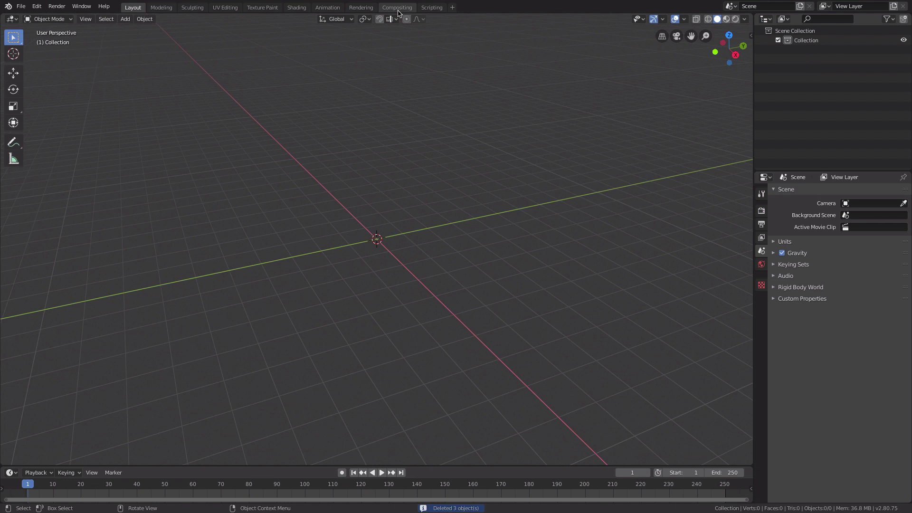
In the Compositing workspace, enable the use of nodes and delete the default Render Layers node, keeping the Composite node
{"action": "left_click", "coordinate": [397, 7]}
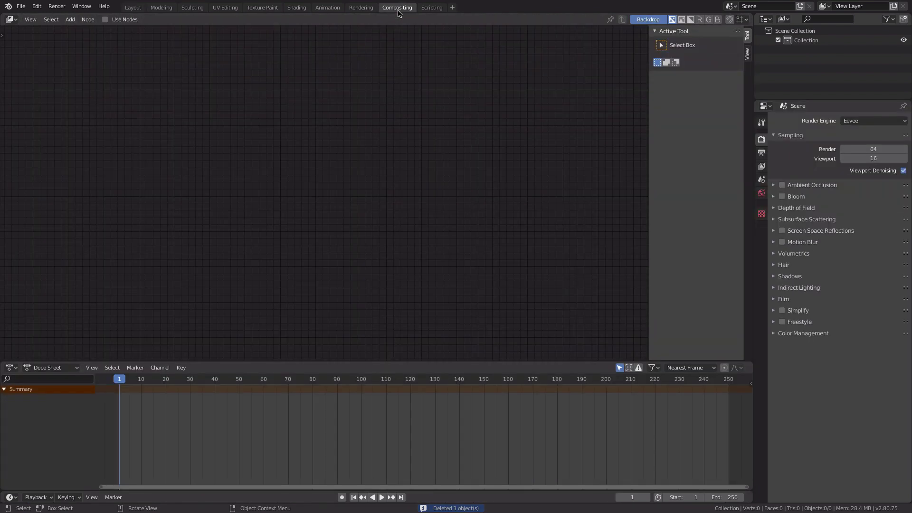
{"action": "left_click", "coordinate": [105, 20]}
{"action": "left_click", "coordinate": [253, 170]}
{"action": "key", "text": "x"}
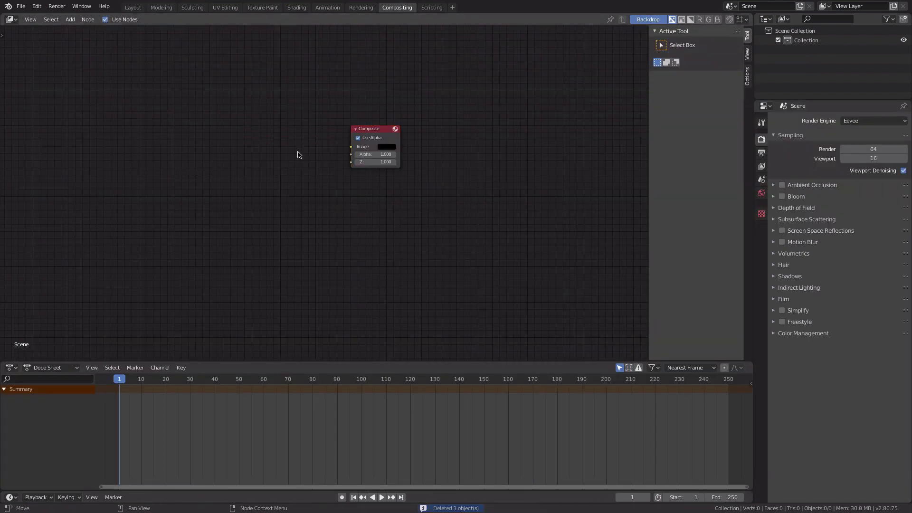
Add an Image input node to the left of the Composite node
{"action": "key", "text": "shift+a"}
{"action": "mouse_move", "coordinate": [265, 143]}
{"action": "left_click", "coordinate": [344, 153]}
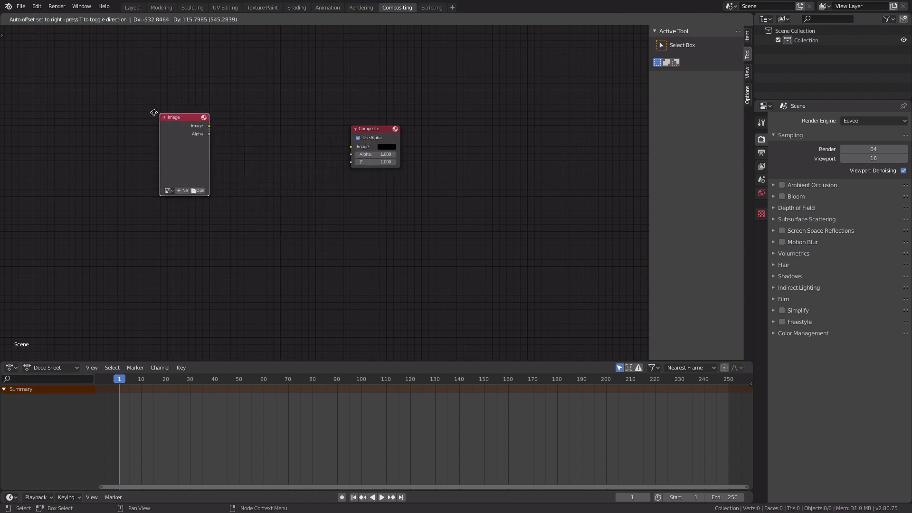
{"action": "left_click", "coordinate": [235, 112]}
Add a Viewer node below the Composite node and link the Image node's image output to both of them
{"action": "key", "text": "shift+a"}
{"action": "mouse_move", "coordinate": [250, 122]}
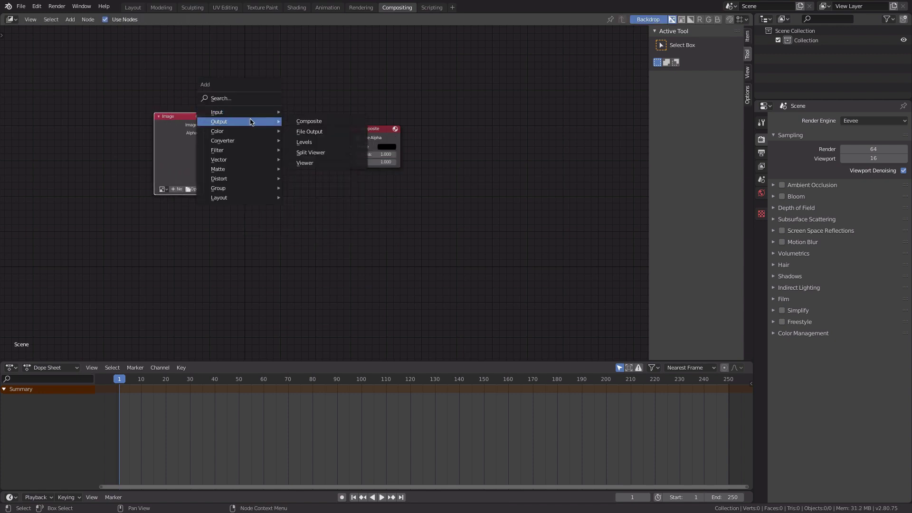
{"action": "left_click", "coordinate": [304, 163]}
{"action": "left_click", "coordinate": [347, 178]}
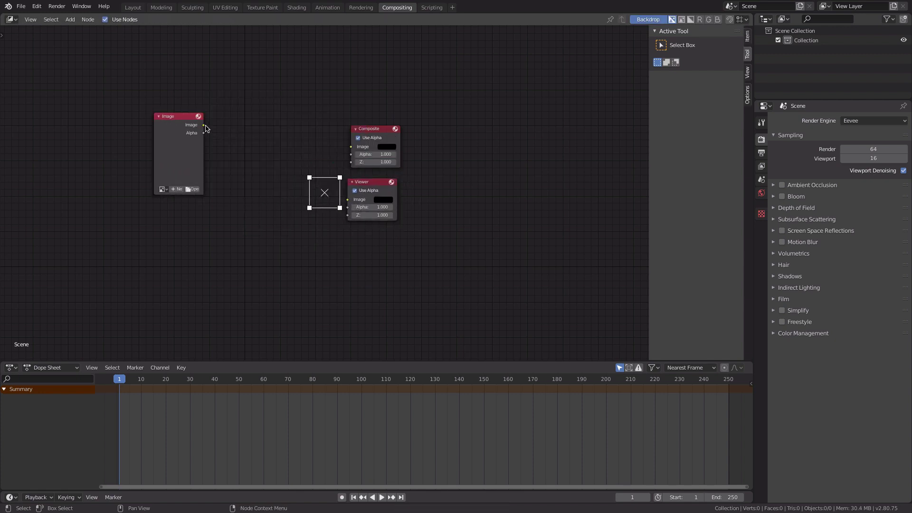
{"action": "left_click_drag", "start_coordinate": [204, 125], "coordinate": [347, 199]}
{"action": "left_click_drag", "start_coordinate": [204, 125], "coordinate": [351, 147]}
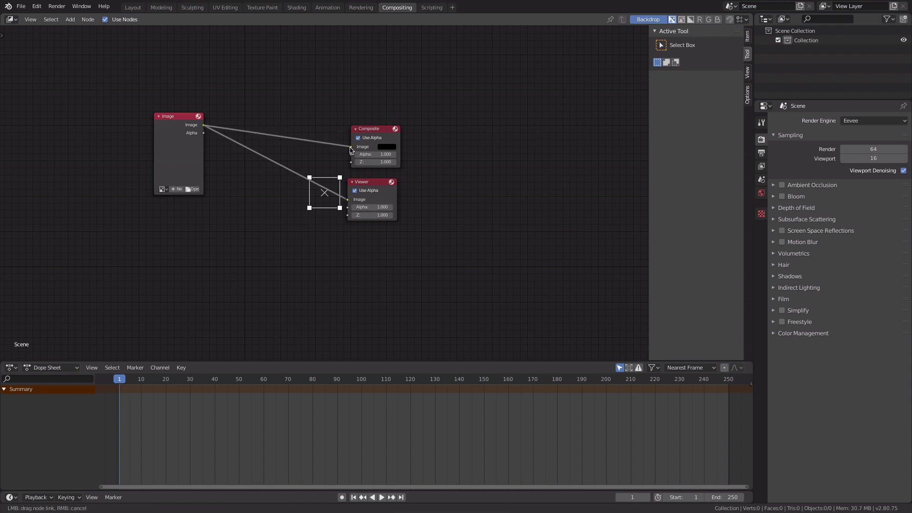
Load the movie Night Vision 2.mp4 into the Image node and set its frame count to 500
{"action": "left_click", "coordinate": [199, 190]}
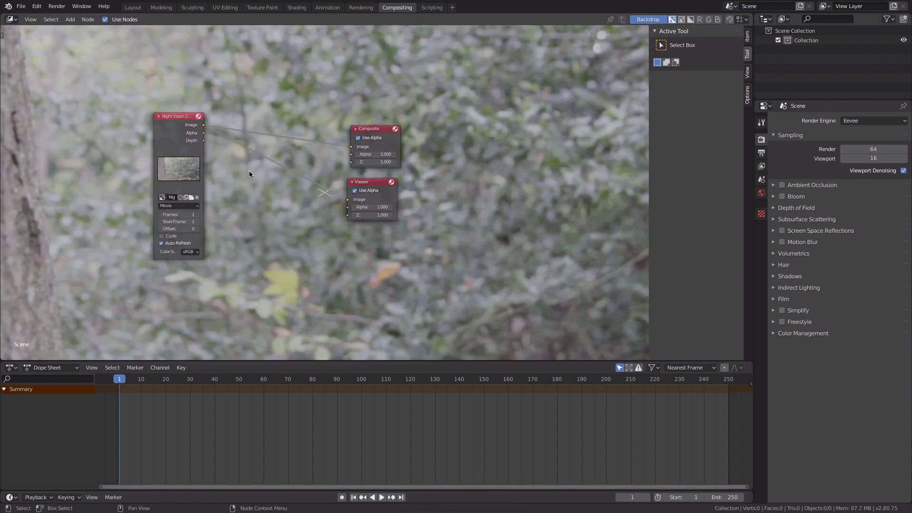
{"action": "scroll", "coordinate": [248, 170], "scroll_direction": "up", "scroll_amount": 2}
{"action": "left_click", "coordinate": [133, 223]}
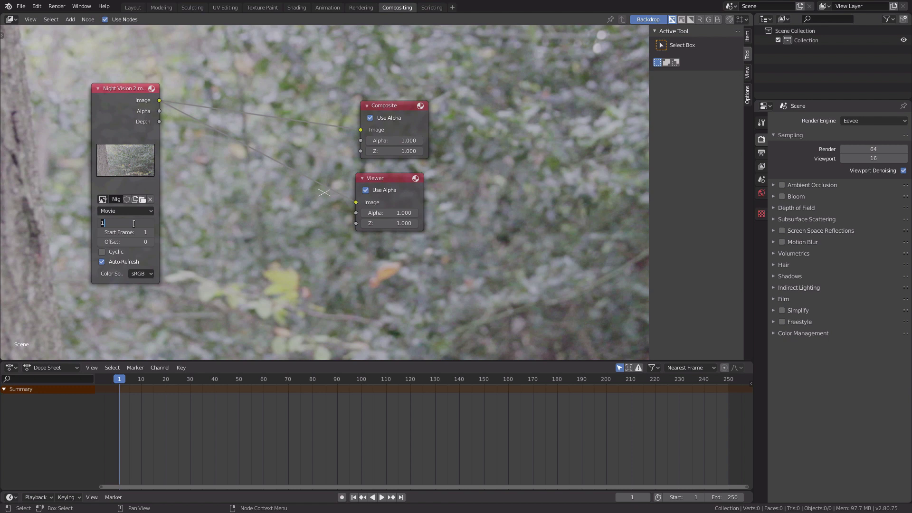
{"action": "key", "text": "Return"}
{"action": "scroll", "coordinate": [290, 201], "scroll_direction": "down", "scroll_amount": 2}
{"action": "scroll", "coordinate": [291, 203], "scroll_direction": "down", "scroll_amount": 1}
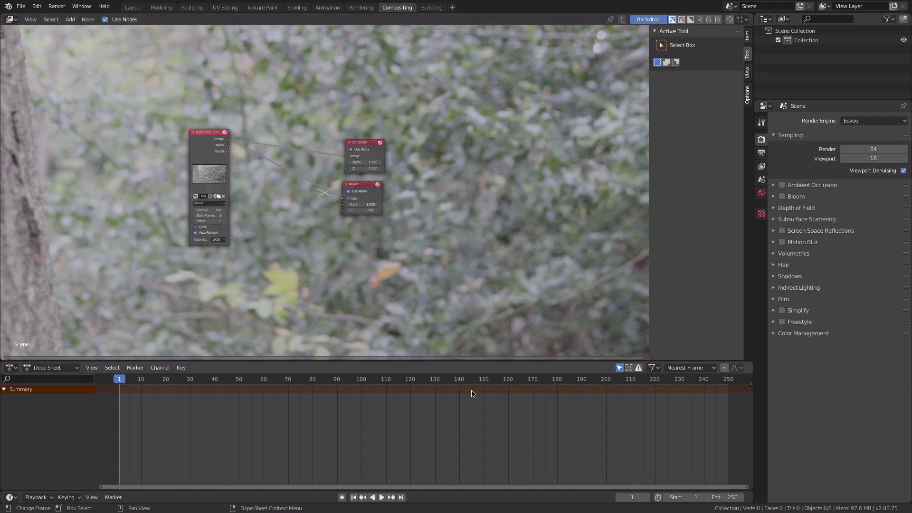
Go to frame 120 and shrink the backdrop so the footage fits inside the node editor
{"action": "left_click", "coordinate": [411, 381]}
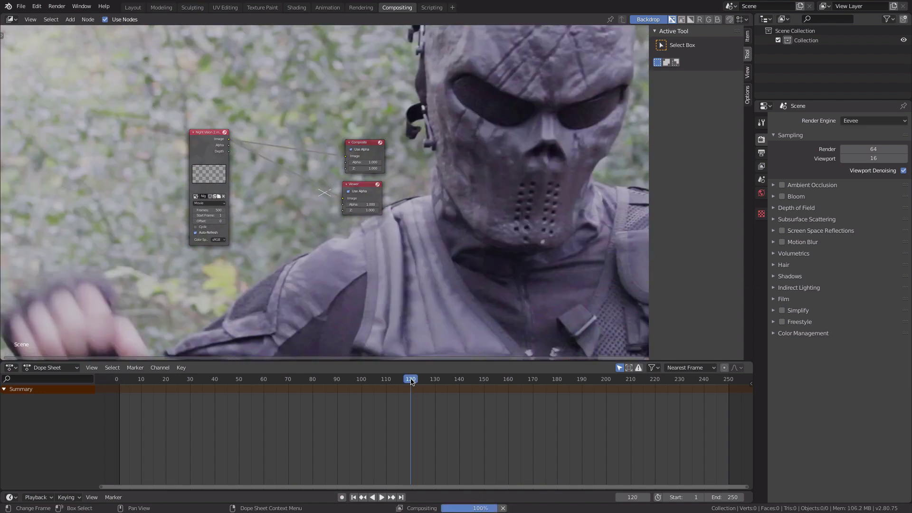
{"action": "key", "text": "v"}
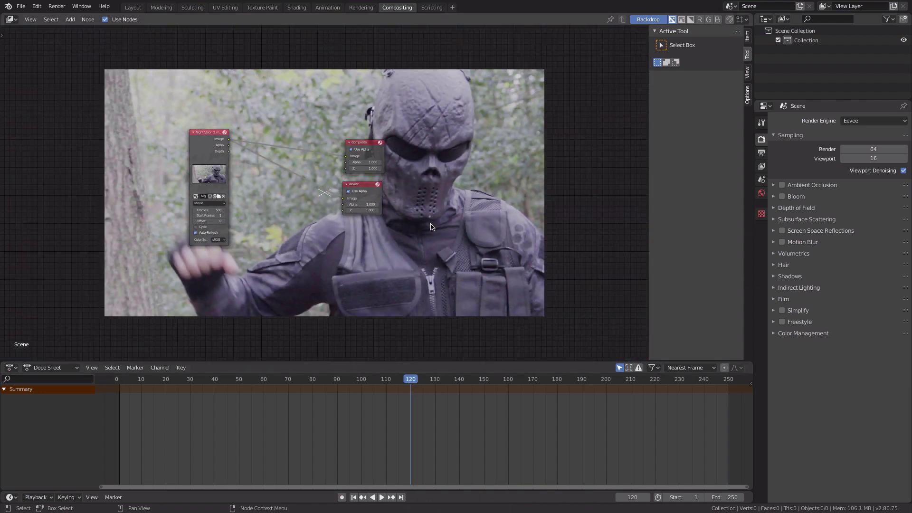
{"action": "middle_click_drag", "start_coordinate": [458, 210], "coordinate": [437, 230]}
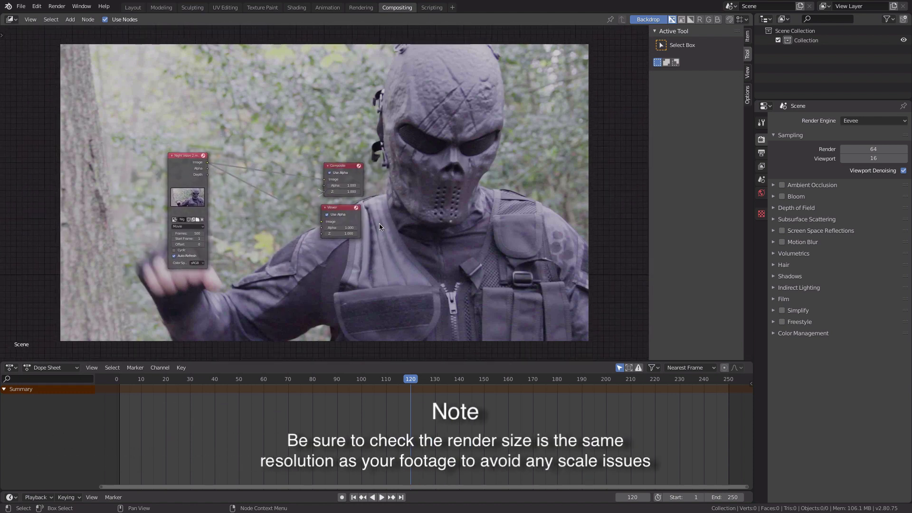
Move the Viewer and Composite nodes further right to leave room after the footage node, keeping Use Alpha enabled on both
{"action": "scroll", "coordinate": [378, 223], "scroll_direction": "up", "scroll_amount": 1}
{"action": "left_click", "coordinate": [346, 215]}
{"action": "left_click_drag", "start_coordinate": [346, 214], "coordinate": [432, 236]}
{"action": "left_click", "coordinate": [347, 169]}
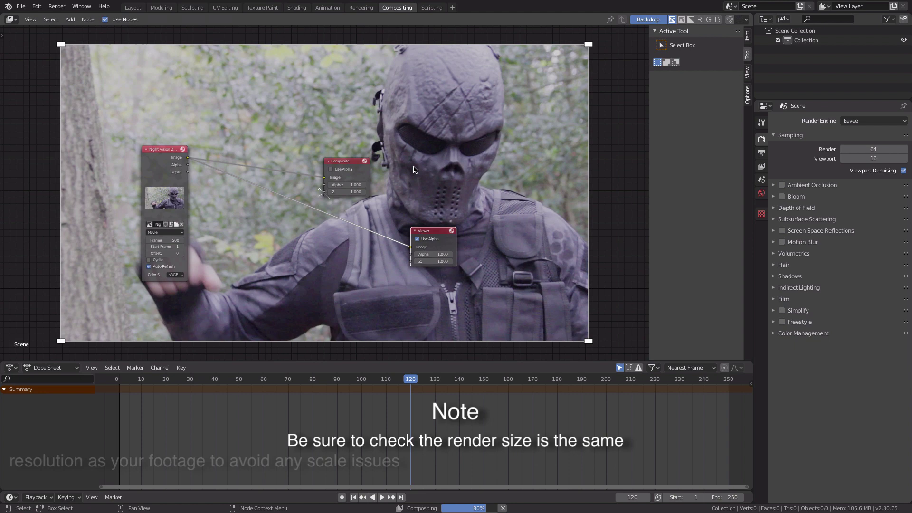
{"action": "left_click_drag", "start_coordinate": [341, 165], "coordinate": [431, 171]}
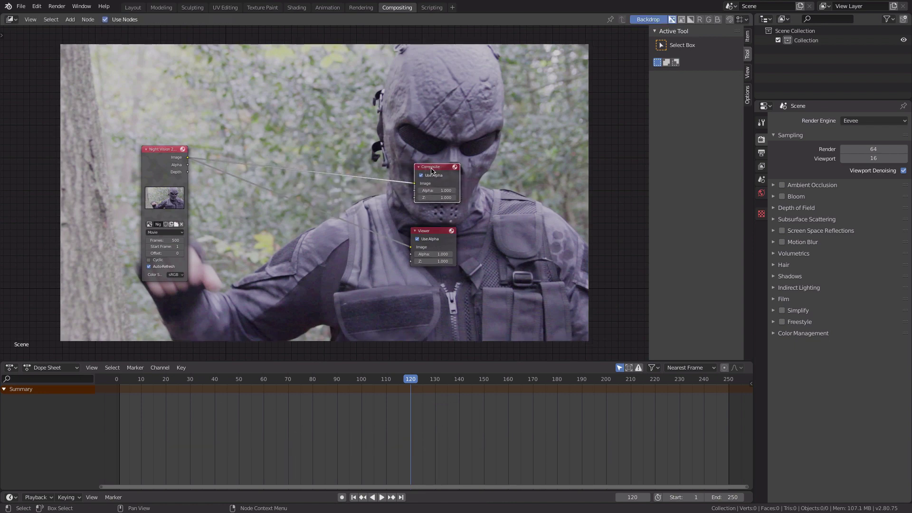
Create a brush texture named Noise and set its type to Noise
{"action": "left_click", "coordinate": [761, 214]}
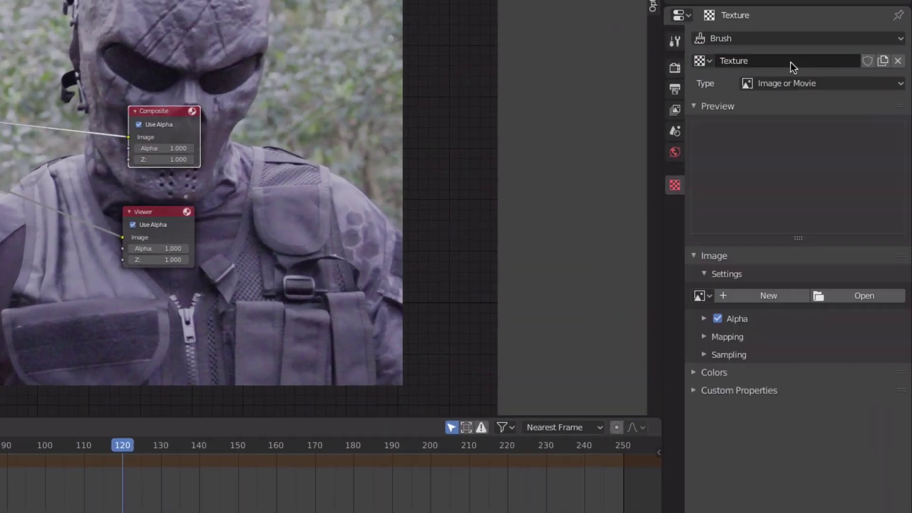
{"action": "left_click", "coordinate": [789, 61]}
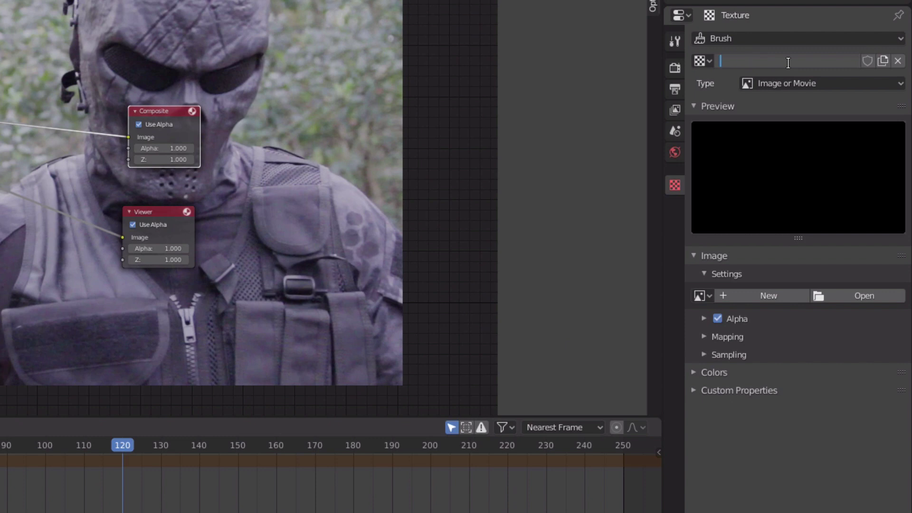
{"action": "key", "text": "Return"}
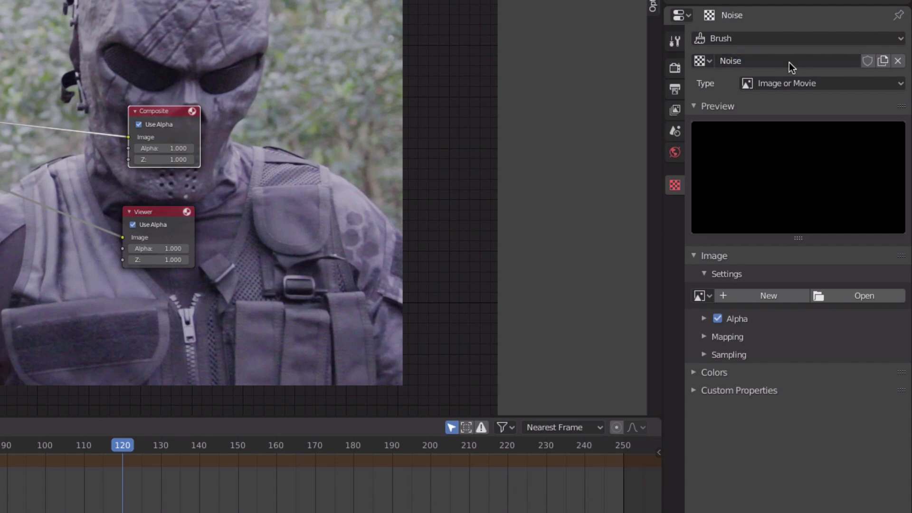
{"action": "left_click", "coordinate": [811, 84]}
{"action": "left_click", "coordinate": [787, 234]}
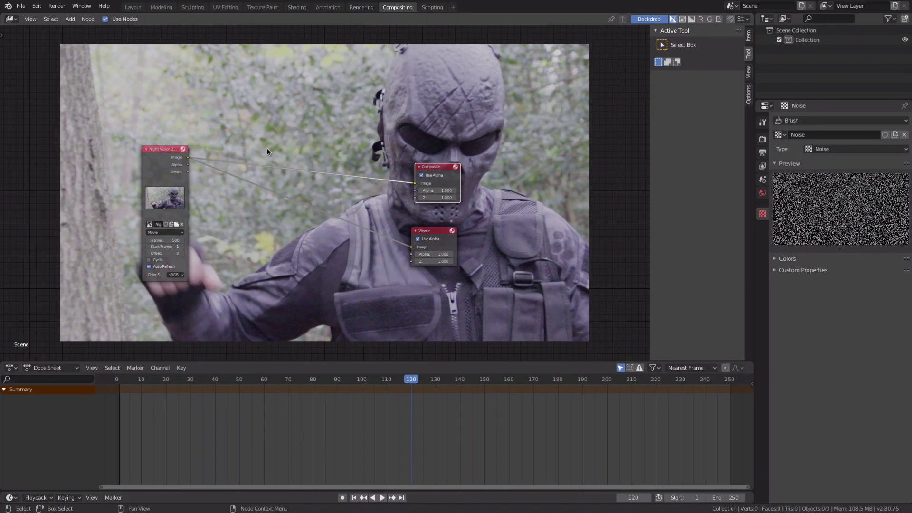
Add a Texture input node above the footage node and assign the Noise texture to it
{"action": "key", "text": "shift+a"}
{"action": "mouse_move", "coordinate": [199, 94]}
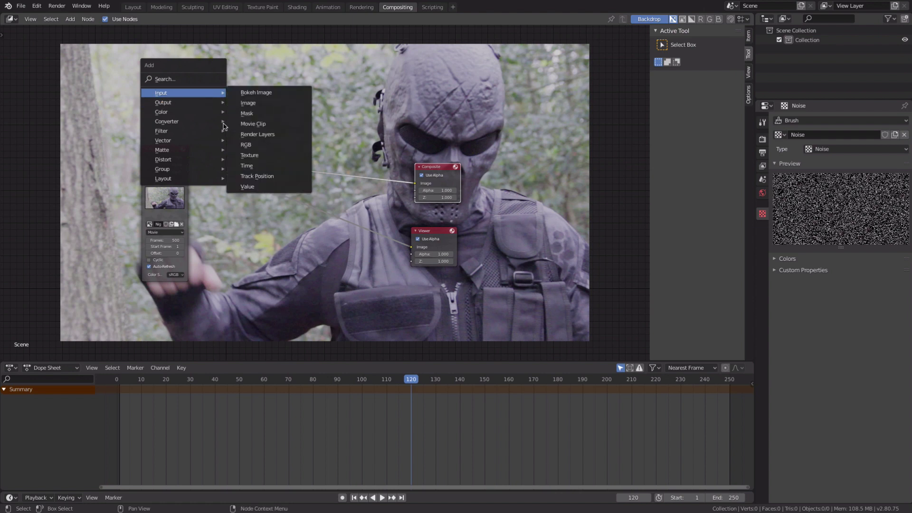
{"action": "left_click", "coordinate": [246, 158]}
{"action": "left_click", "coordinate": [222, 54]}
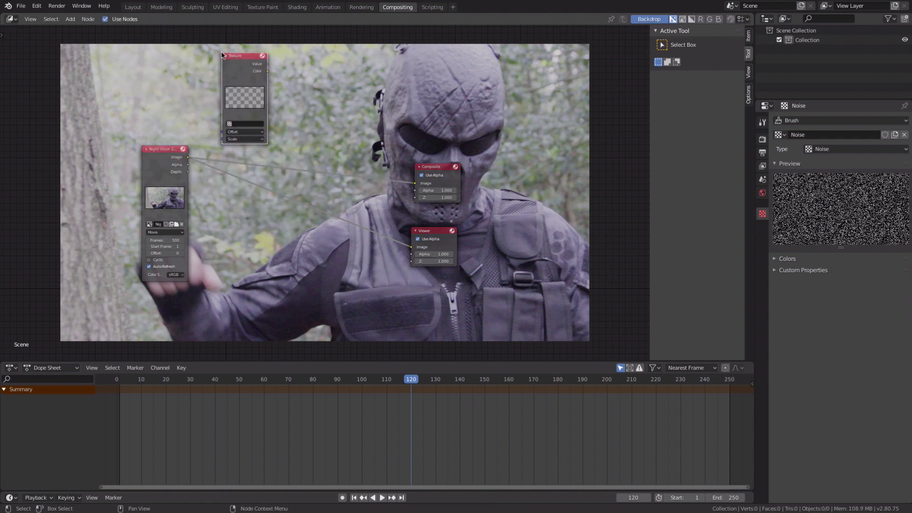
{"action": "left_click", "coordinate": [242, 122]}
{"action": "left_click", "coordinate": [262, 132]}
Link the Texture node's color output to the Viewer and step back to frame 114 to check the noise over time
{"action": "left_click_drag", "start_coordinate": [268, 71], "coordinate": [411, 246]}
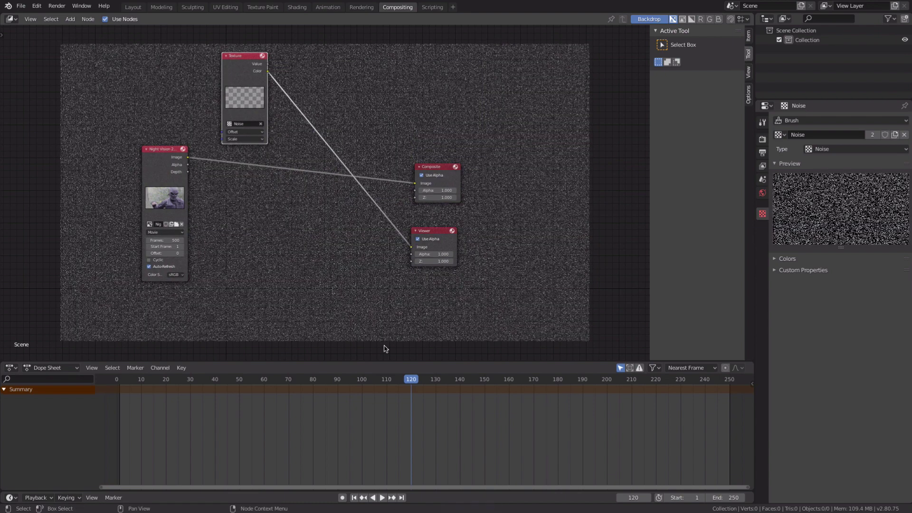
{"action": "left_click", "coordinate": [406, 379]}
{"action": "left_click_drag", "start_coordinate": [407, 379], "coordinate": [404, 379]}
{"action": "key", "text": "Left"}
{"action": "key", "text": "Left"}
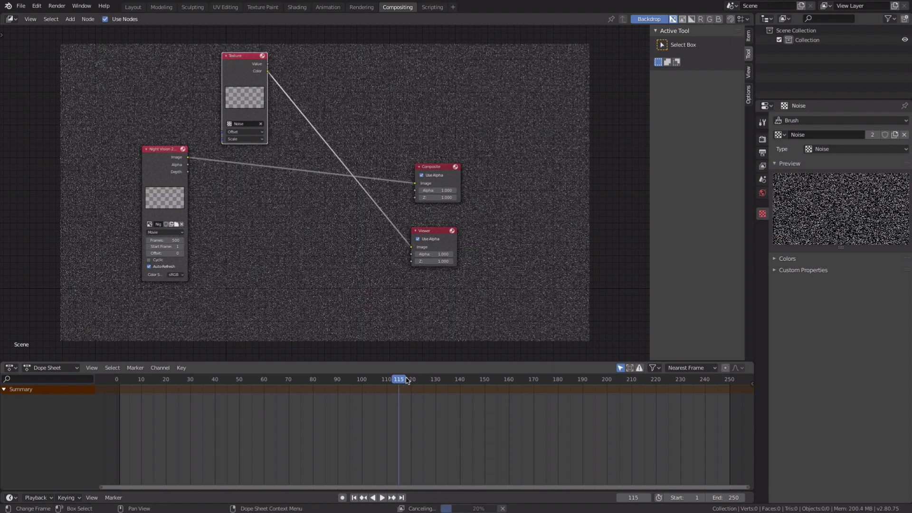
{"action": "key", "text": "Left"}
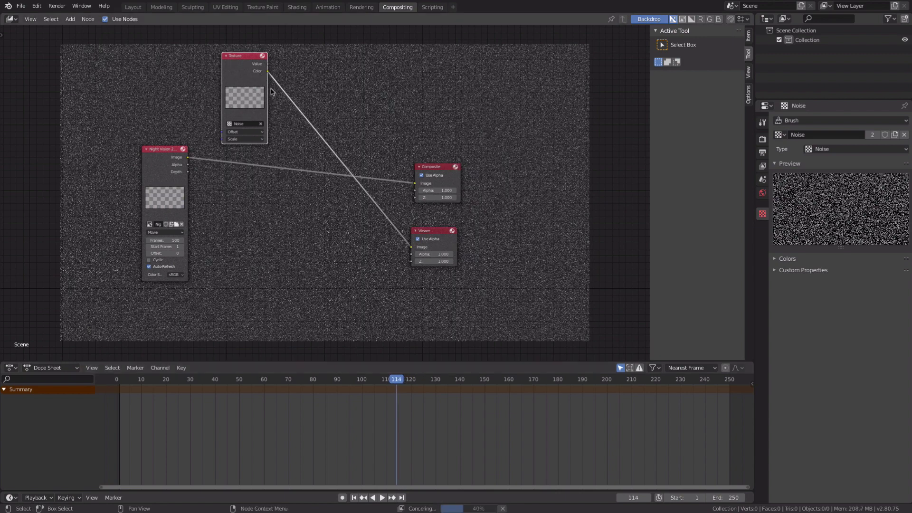
Move the Texture node directly above the footage node and add a Mix color node between the inputs and outputs
{"action": "left_click_drag", "start_coordinate": [233, 61], "coordinate": [152, 55]}
{"action": "key", "text": "shift+a"}
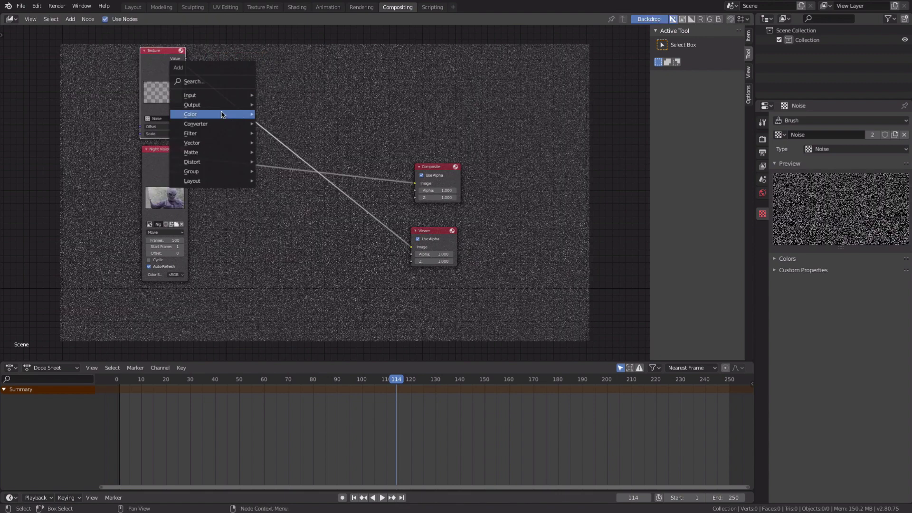
{"action": "mouse_move", "coordinate": [242, 115]}
{"action": "left_click", "coordinate": [280, 197]}
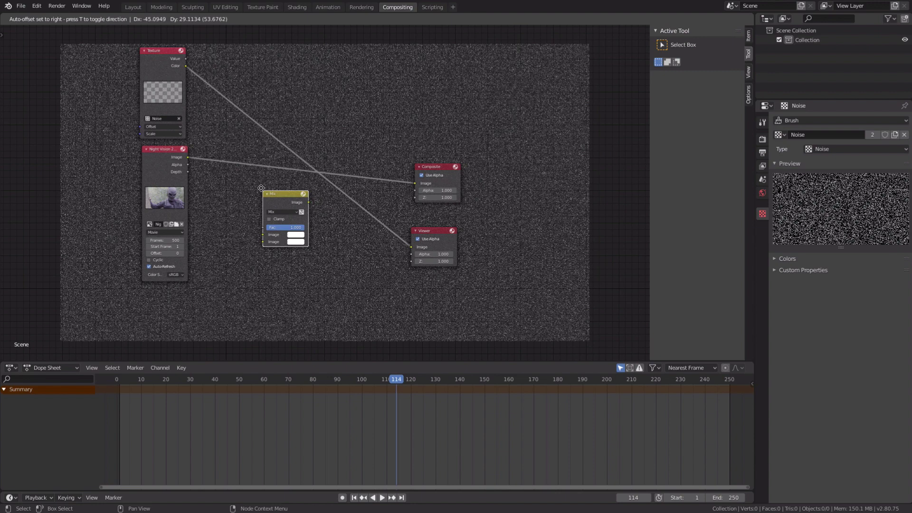
{"action": "left_click", "coordinate": [284, 211]}
Link the footage image to the Mix node's first image input and the noise texture color to its second
{"action": "left_click_drag", "start_coordinate": [186, 160], "coordinate": [261, 232]}
{"action": "left_click_drag", "start_coordinate": [281, 195], "coordinate": [287, 141]}
{"action": "scroll", "coordinate": [186, 56], "scroll_direction": "up", "scroll_amount": 3}
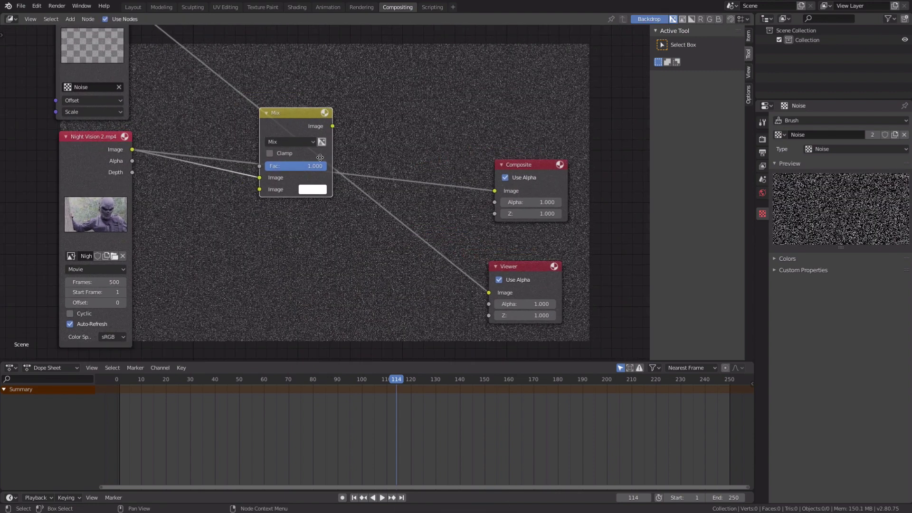
{"action": "left_click_drag", "start_coordinate": [187, 71], "coordinate": [319, 256]}
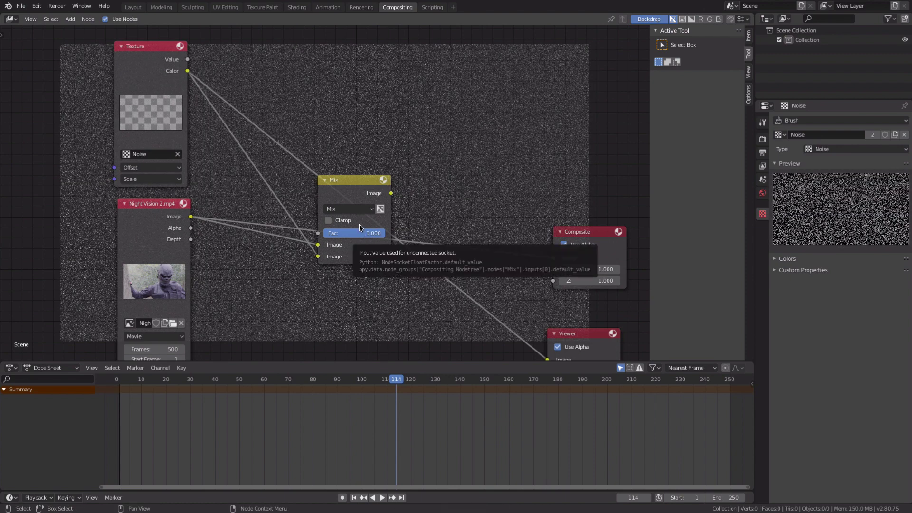
Set the Mix node's blend mode to Screen and link its image output to the Viewer
{"action": "left_click", "coordinate": [355, 209]}
{"action": "left_click", "coordinate": [356, 290]}
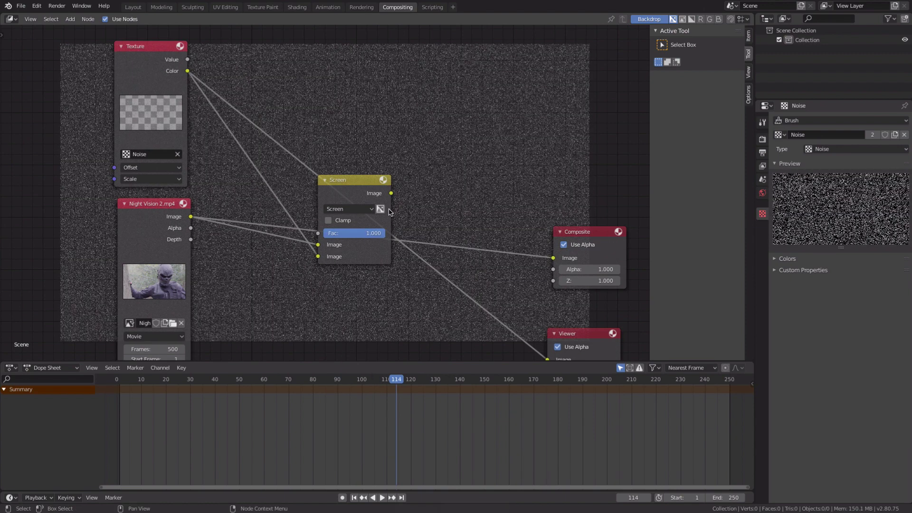
{"action": "left_click_drag", "start_coordinate": [390, 192], "coordinate": [547, 359]}
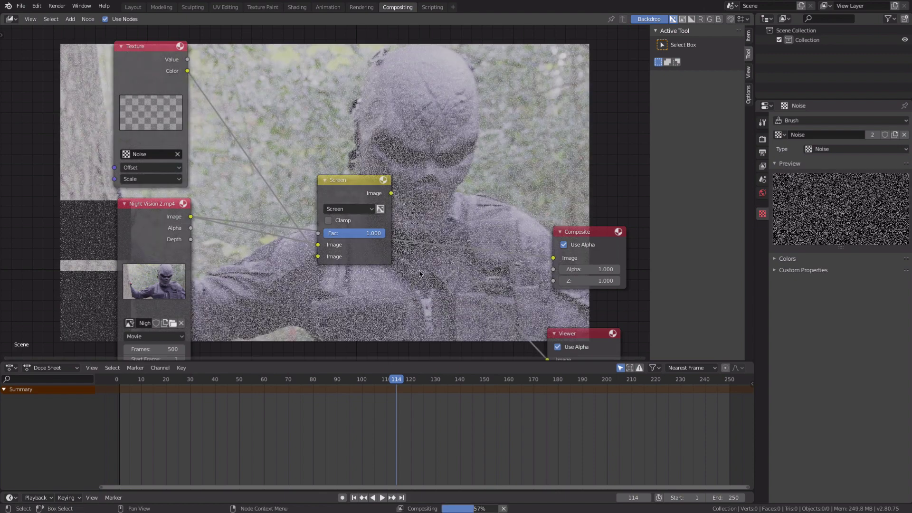
Set the Screen node's factor to 0.1 and check the noise grain on the footage in the backdrop
{"action": "double_click", "coordinate": [369, 236]}
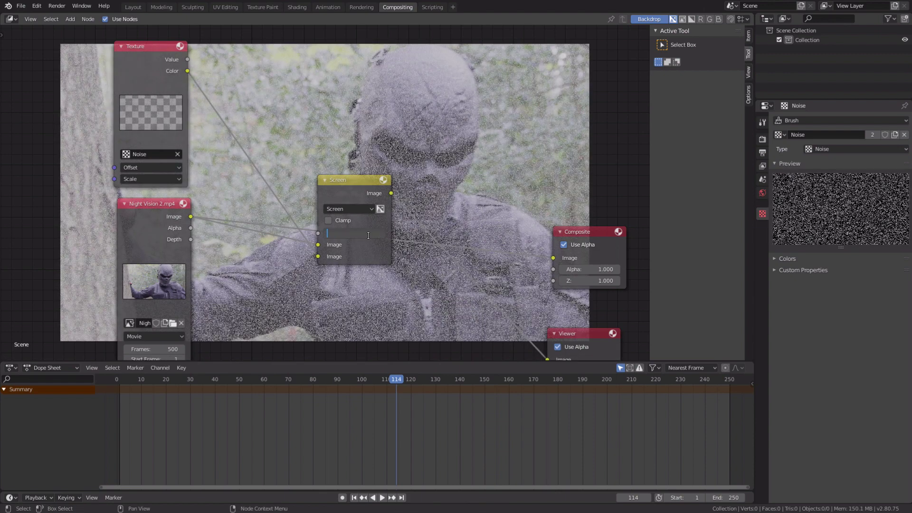
{"action": "type", "text": ".1"}
{"action": "key", "text": "Return"}
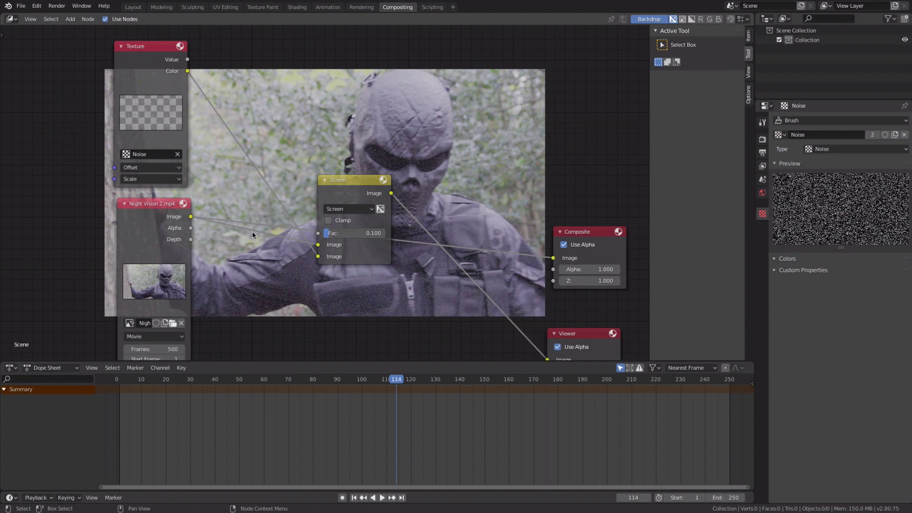
{"action": "key", "text": "v"}
{"action": "key", "text": "v"}
{"action": "key", "text": "v"}
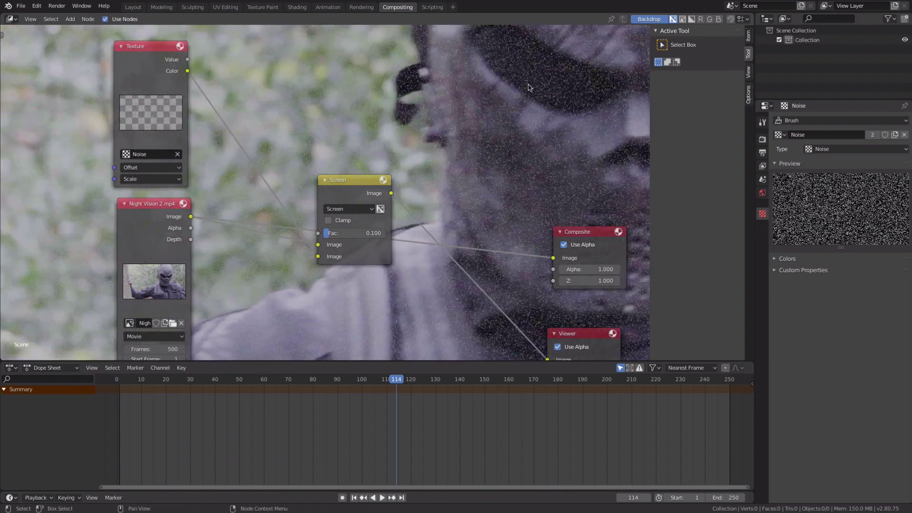
Insert a Blur filter node on the link between the noise Texture node and the Screen node
{"action": "key", "text": "shift+a"}
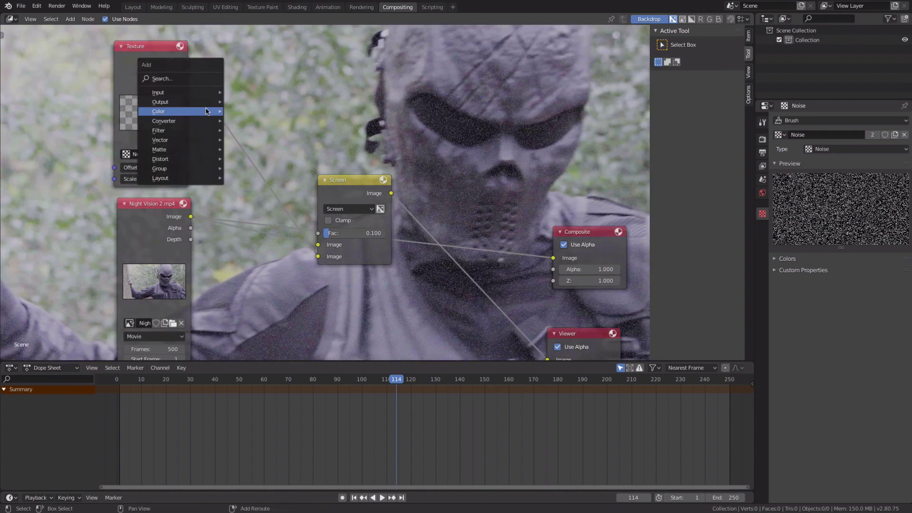
{"action": "mouse_move", "coordinate": [190, 130]}
{"action": "left_click", "coordinate": [249, 141]}
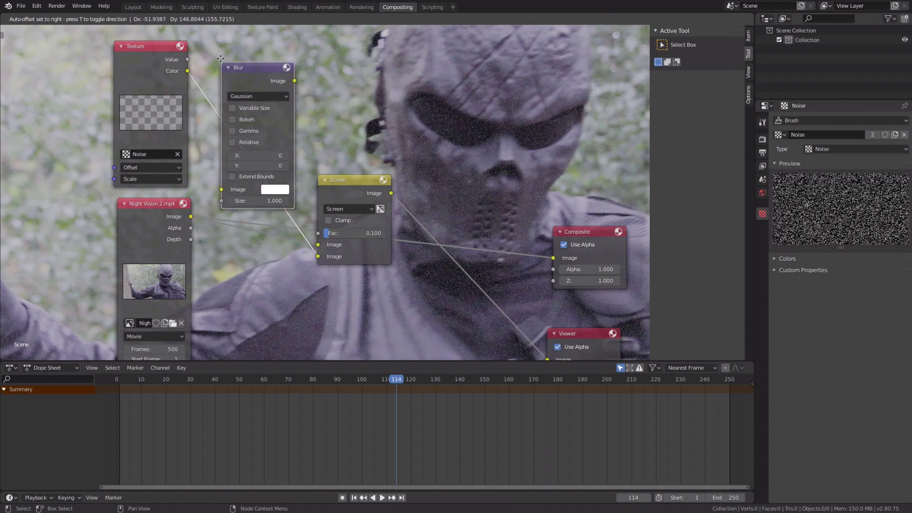
{"action": "left_click", "coordinate": [288, 114]}
Set the Blur node's X and Y size to 2 and check the softened grain on the footage
{"action": "left_click", "coordinate": [294, 151]}
{"action": "left_click", "coordinate": [294, 151]}
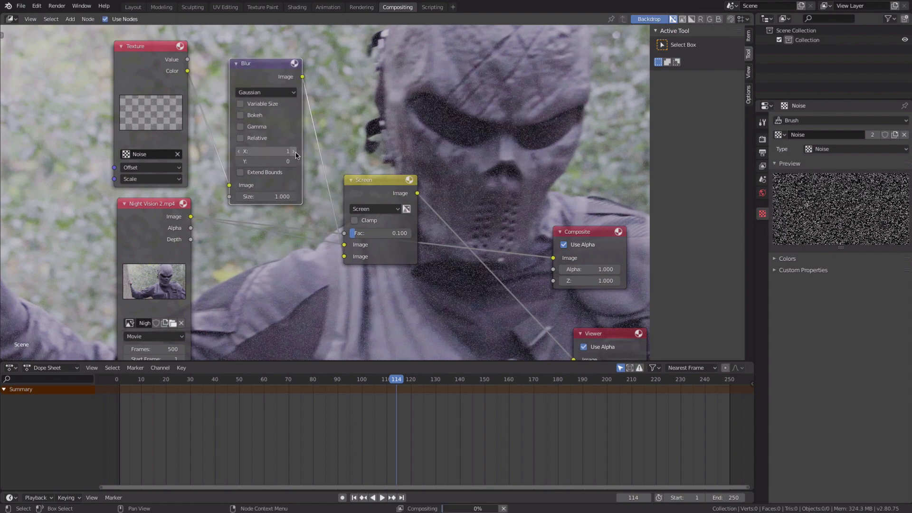
{"action": "left_click", "coordinate": [294, 161]}
{"action": "left_click", "coordinate": [293, 161]}
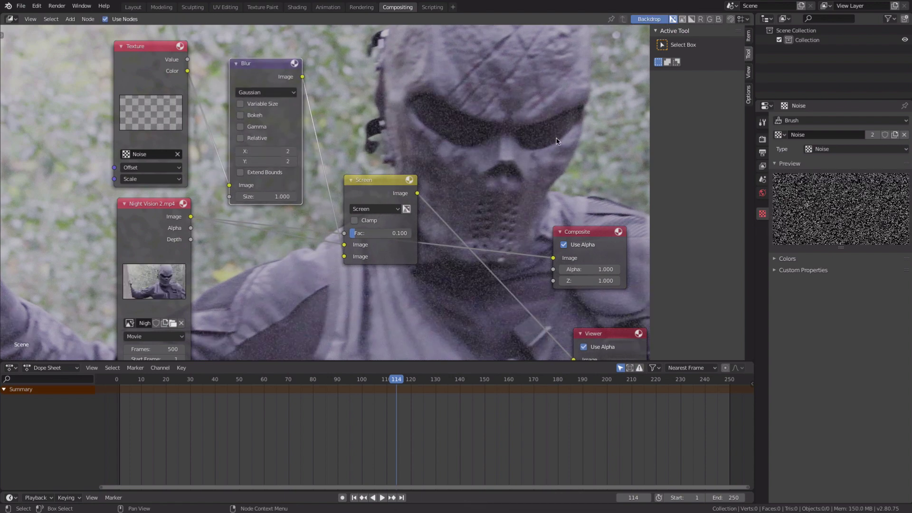
{"action": "scroll", "coordinate": [454, 145], "scroll_direction": "down", "scroll_amount": 2}
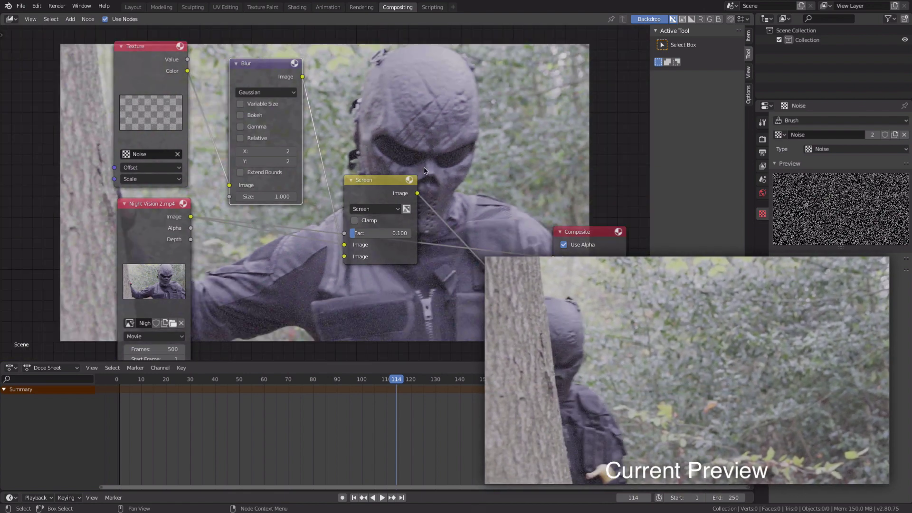
Tidy the position of the Screen node and disconnect the footage link from the Composite node's image input
{"action": "scroll", "coordinate": [385, 162], "scroll_direction": "down", "scroll_amount": 2}
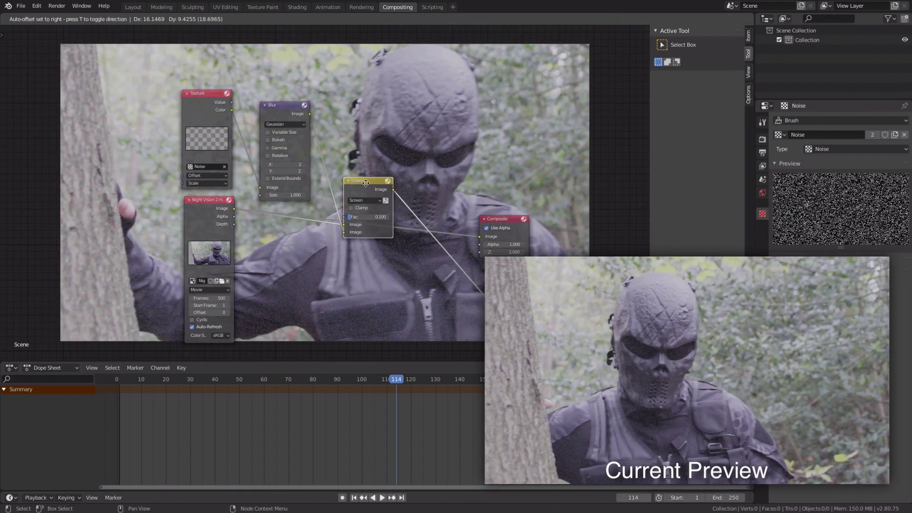
{"action": "middle_click_drag", "start_coordinate": [412, 176], "coordinate": [377, 177]}
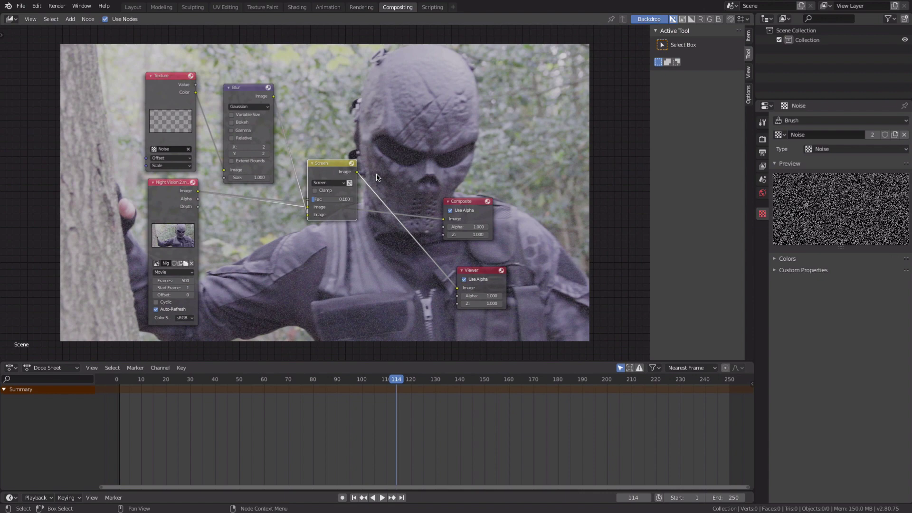
{"action": "left_click_drag", "start_coordinate": [442, 222], "coordinate": [403, 223]}
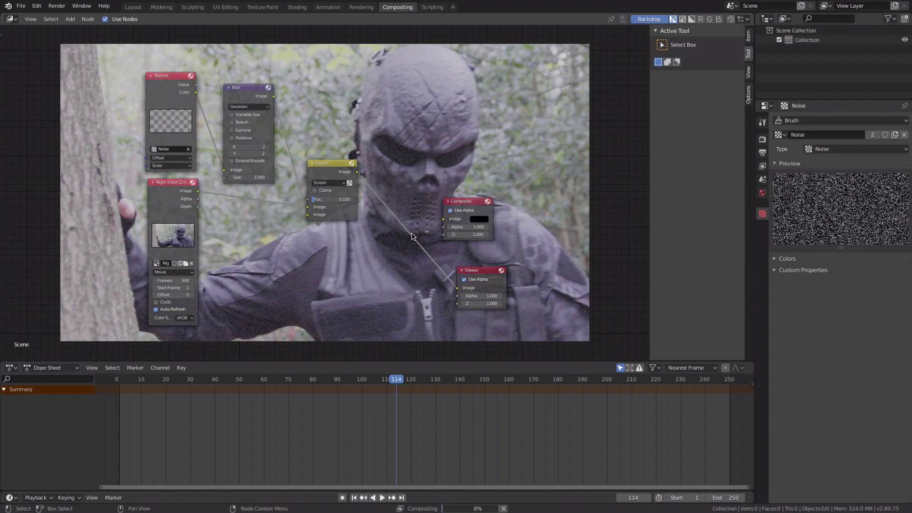
Group the Screen, Blur, Texture and footage nodes into one node group and name it Footage and Grain
{"action": "left_click", "coordinate": [331, 171]}
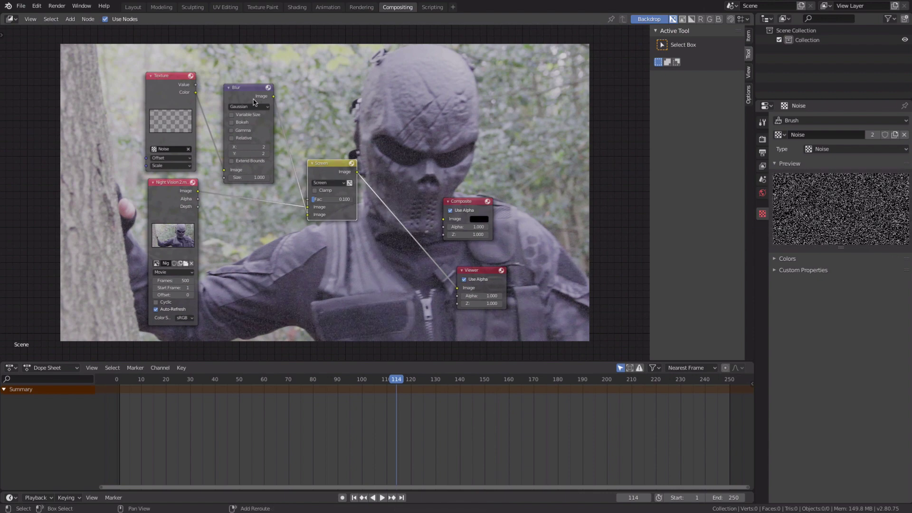
{"action": "left_click", "coordinate": [245, 96], "text": "shift"}
{"action": "left_click", "coordinate": [160, 96], "text": "shift"}
{"action": "left_click", "coordinate": [163, 200], "text": "shift"}
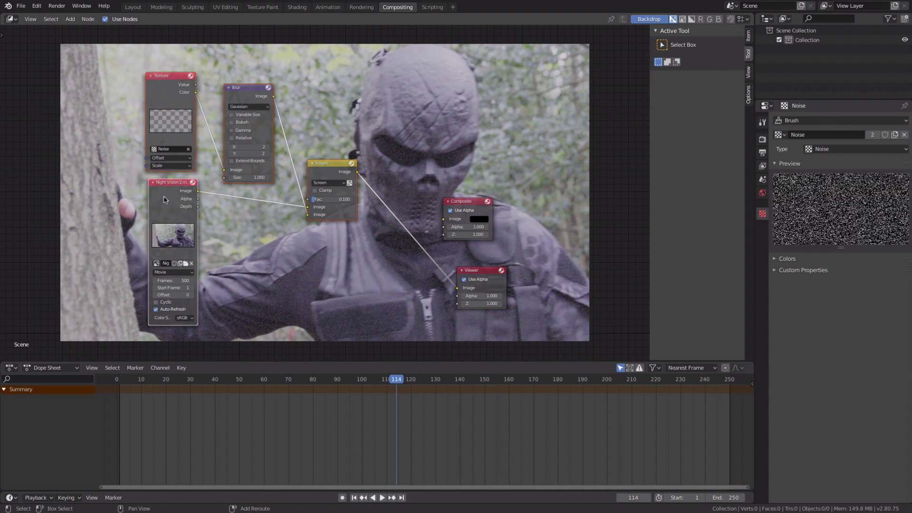
{"action": "key", "text": "ctrl+g"}
{"action": "key", "text": "Tab"}
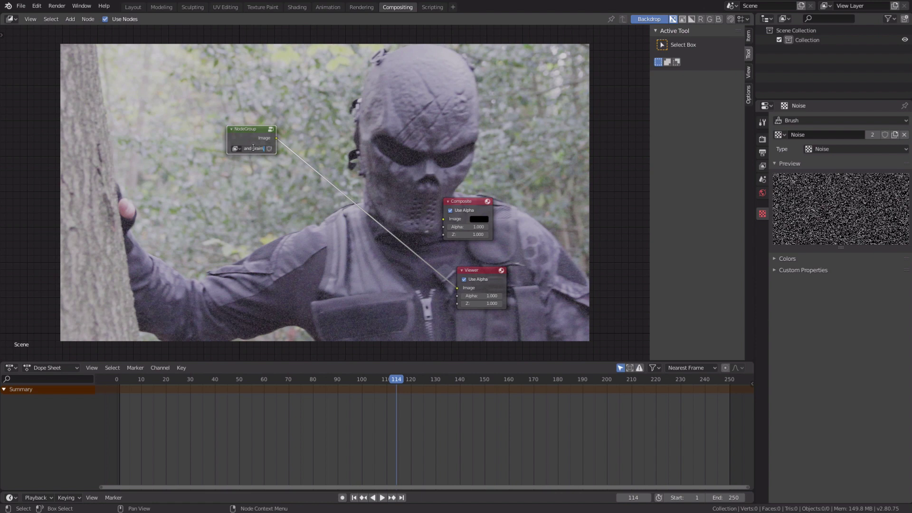
Spread out the node group and the Composite and Viewer nodes to leave room for effect nodes between them
{"action": "left_click_drag", "start_coordinate": [255, 148], "coordinate": [164, 218]}
{"action": "left_click_drag", "start_coordinate": [467, 203], "coordinate": [481, 149]}
{"action": "left_click_drag", "start_coordinate": [483, 270], "coordinate": [482, 210]}
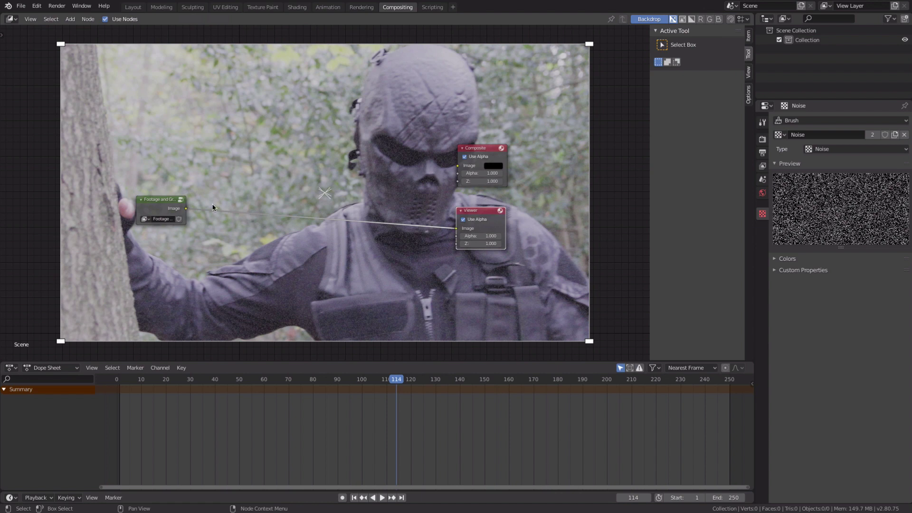
Insert an RGB Curves node on the link between the footage group and the Viewer
{"action": "scroll", "coordinate": [213, 207], "scroll_direction": "up", "scroll_amount": 2}
{"action": "key", "text": "shift+a"}
{"action": "mouse_move", "coordinate": [221, 161]}
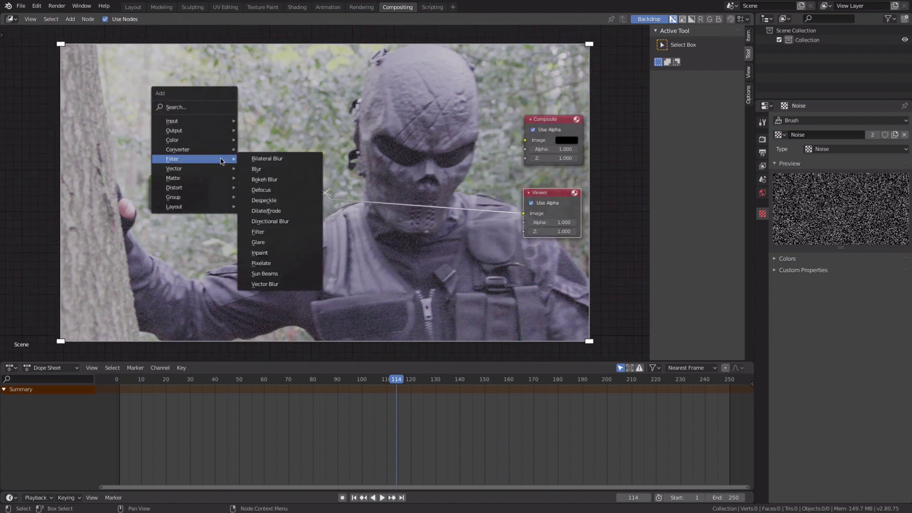
{"action": "mouse_move", "coordinate": [194, 139]}
{"action": "left_click", "coordinate": [264, 231]}
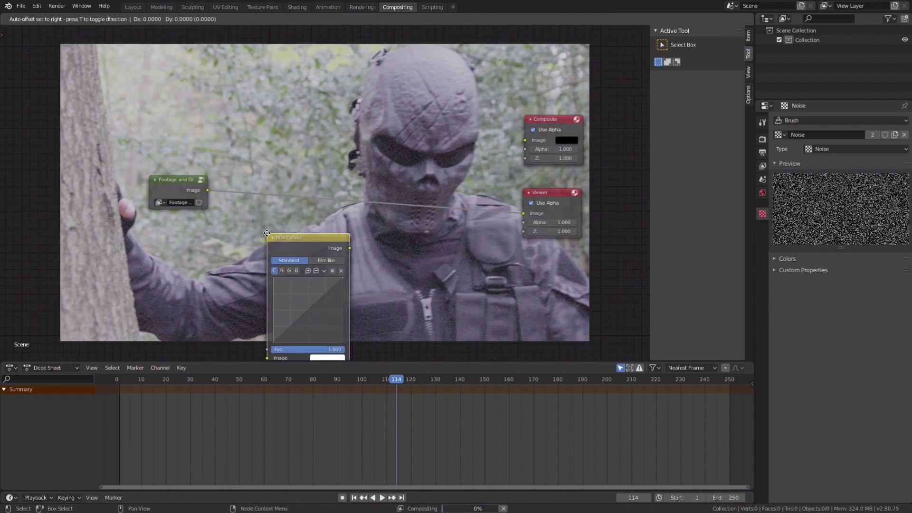
{"action": "left_click", "coordinate": [235, 153]}
Insert a ColorRamp converter node on the link between the RGB Curves node and the Viewer
{"action": "key", "text": "shift+a"}
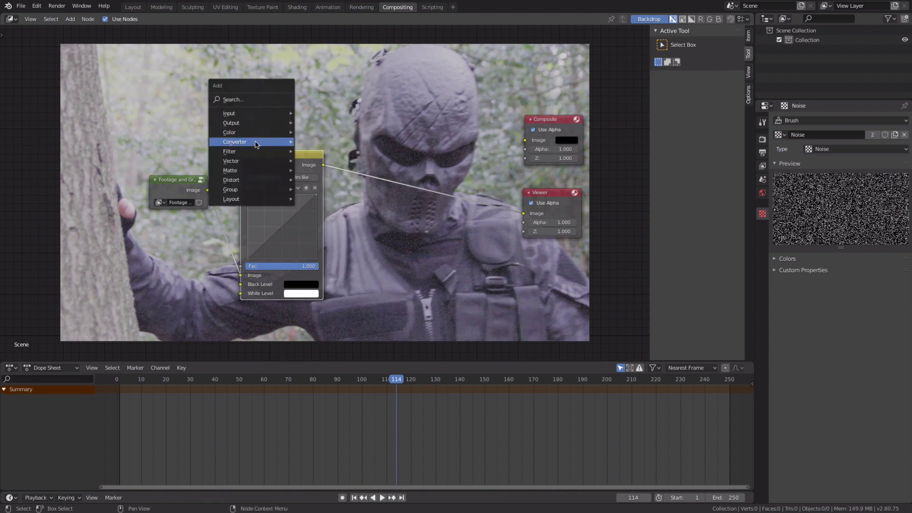
{"action": "mouse_move", "coordinate": [256, 144]}
{"action": "left_click", "coordinate": [327, 151]}
{"action": "left_click", "coordinate": [363, 164]}
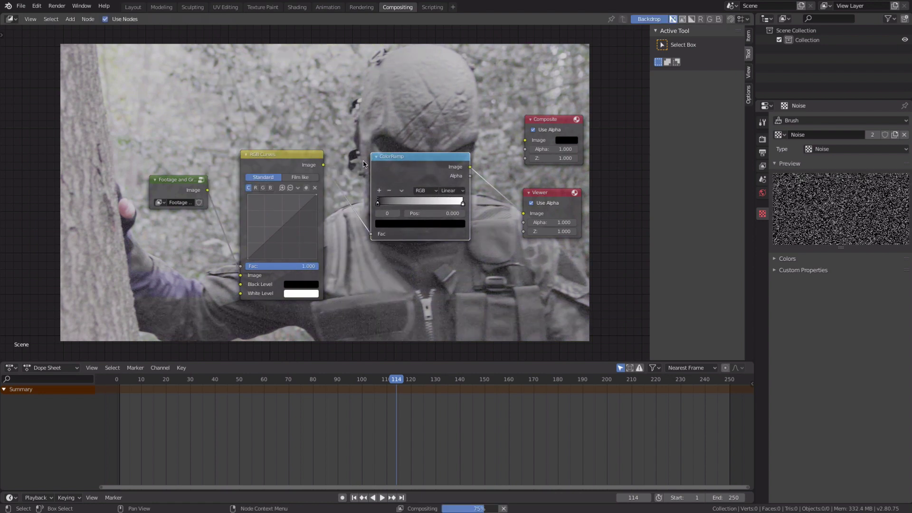
Darken the combined RGB curve with a midpoint at about X 0.478, Y 0.175 and the white end lowered to about Y 0.631
{"action": "middle_click_drag", "start_coordinate": [322, 140], "coordinate": [329, 193]}
{"action": "left_click", "coordinate": [277, 288]}
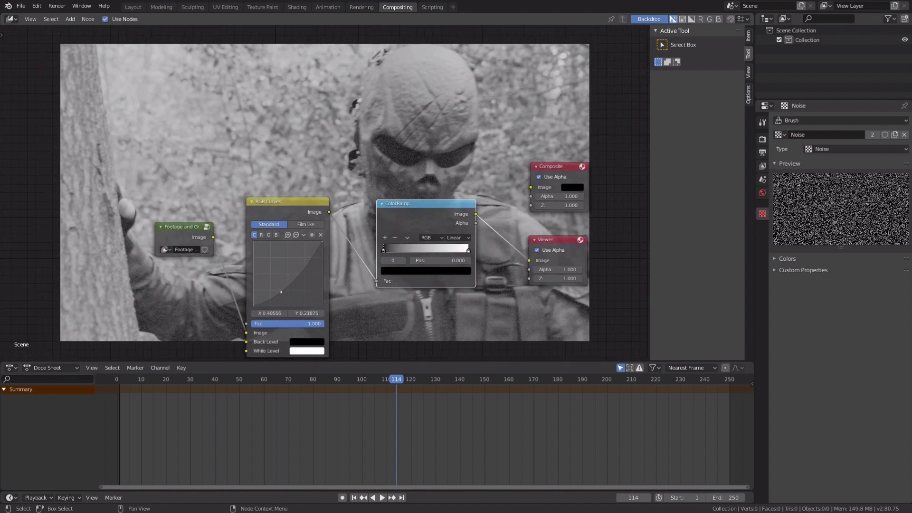
{"action": "left_click_drag", "start_coordinate": [281, 292], "coordinate": [285, 298]}
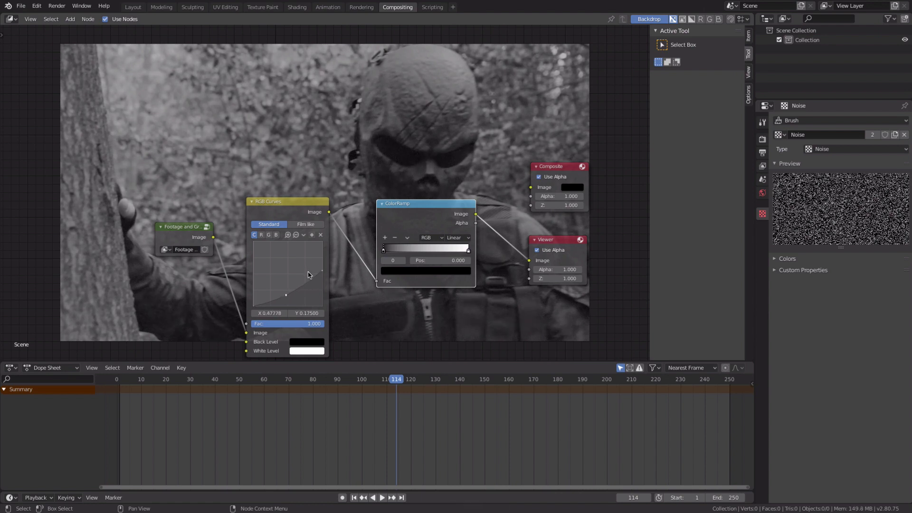
{"action": "left_click_drag", "start_coordinate": [322, 265], "coordinate": [323, 265]}
Change the ColorRamp's white stop to a light green of about H 0.375, S 0.413 and V 1.000
{"action": "middle_click_drag", "start_coordinate": [350, 188], "coordinate": [331, 117]}
{"action": "left_click", "coordinate": [430, 204]}
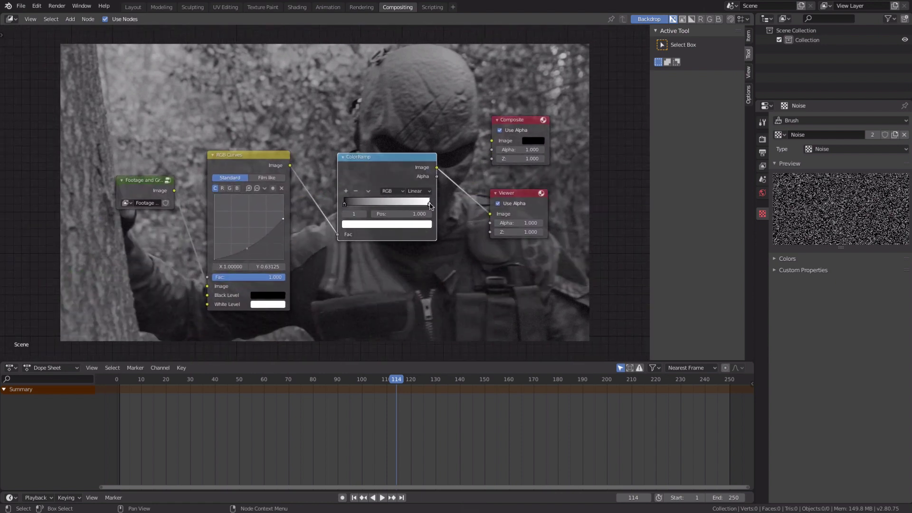
{"action": "left_click", "coordinate": [358, 225]}
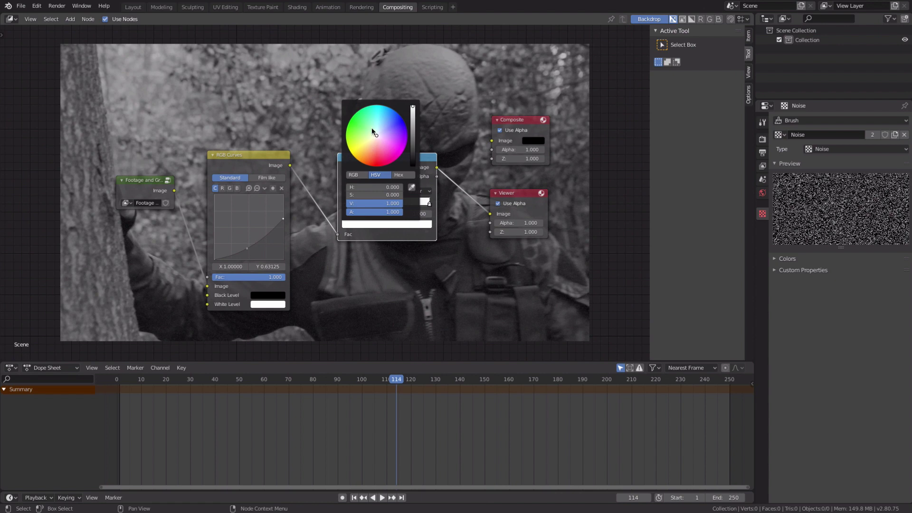
{"action": "left_click_drag", "start_coordinate": [372, 129], "coordinate": [367, 126]}
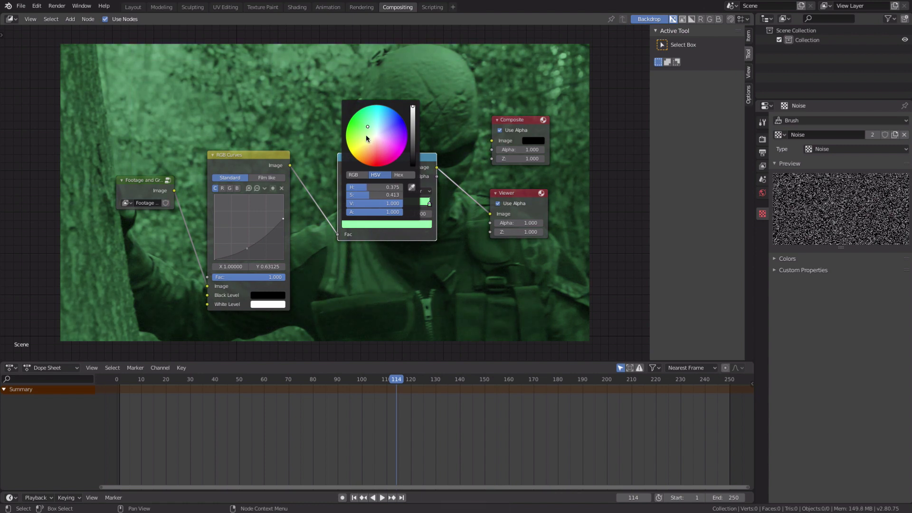
Move the Viewer and Composite nodes farther away from the ColorRamp node
{"action": "middle_click_drag", "start_coordinate": [356, 109], "coordinate": [264, 136]}
{"action": "scroll", "coordinate": [335, 227], "scroll_direction": "down", "scroll_amount": 2}
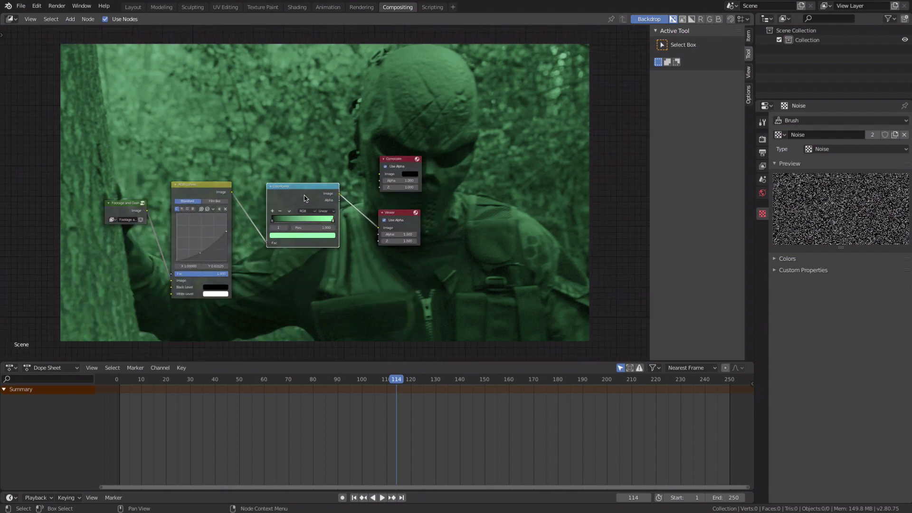
{"action": "left_click_drag", "start_coordinate": [398, 217], "coordinate": [455, 238]}
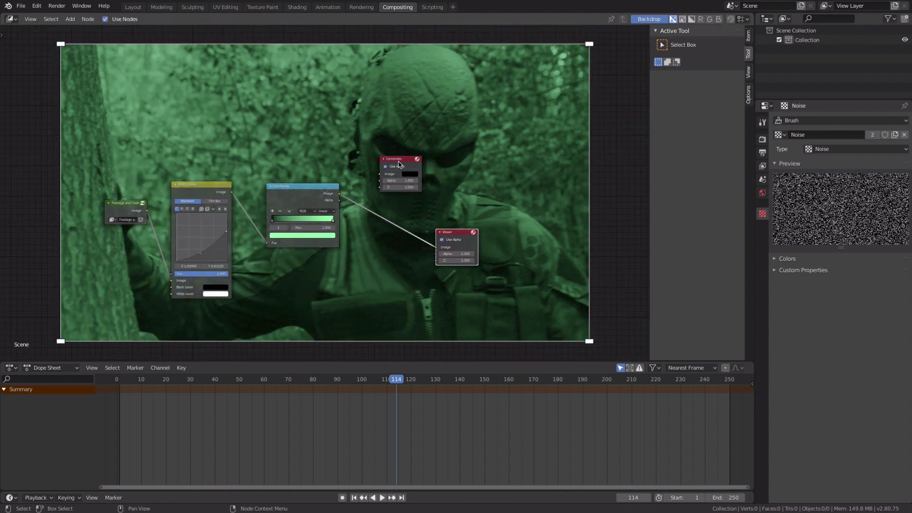
{"action": "left_click_drag", "start_coordinate": [401, 161], "coordinate": [461, 166]}
Group the ColorRamp and RGB Curves nodes as Green and place the group beside the footage group
{"action": "left_click", "coordinate": [283, 200]}
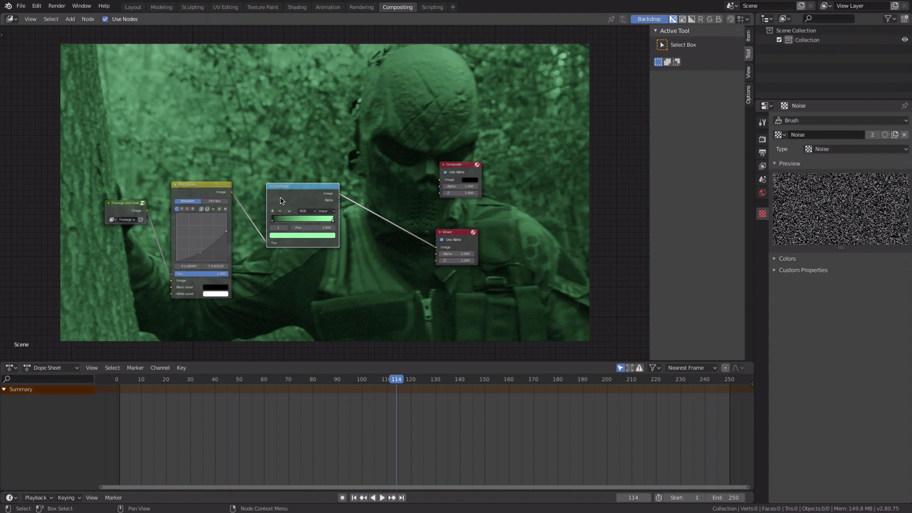
{"action": "left_click", "coordinate": [197, 185], "text": "shift"}
{"action": "key", "text": "ctrl+g"}
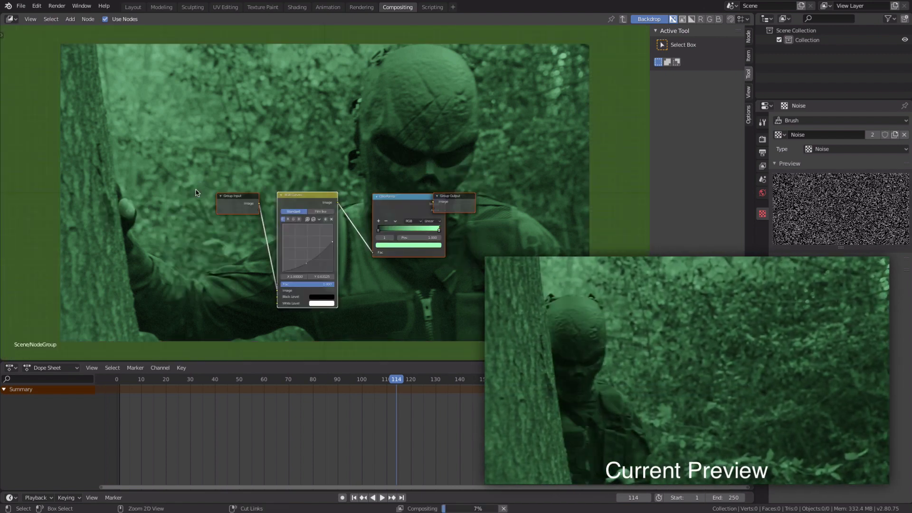
{"action": "key", "text": "Tab"}
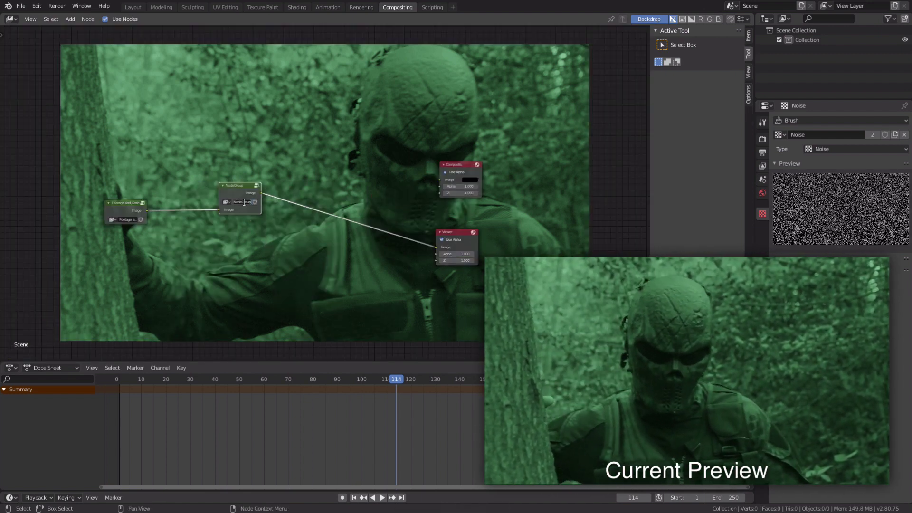
{"action": "type", "text": "Green"}
{"action": "key", "text": "Return"}
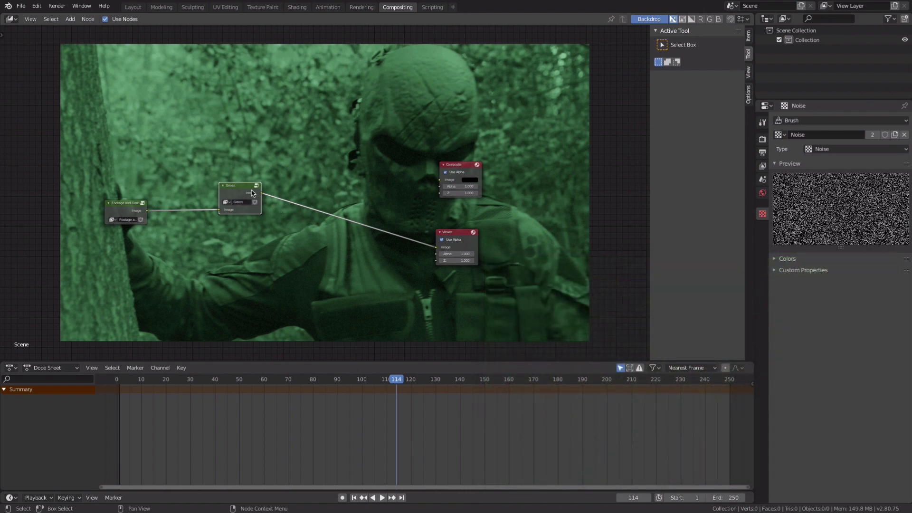
{"action": "left_click_drag", "start_coordinate": [232, 192], "coordinate": [176, 202]}
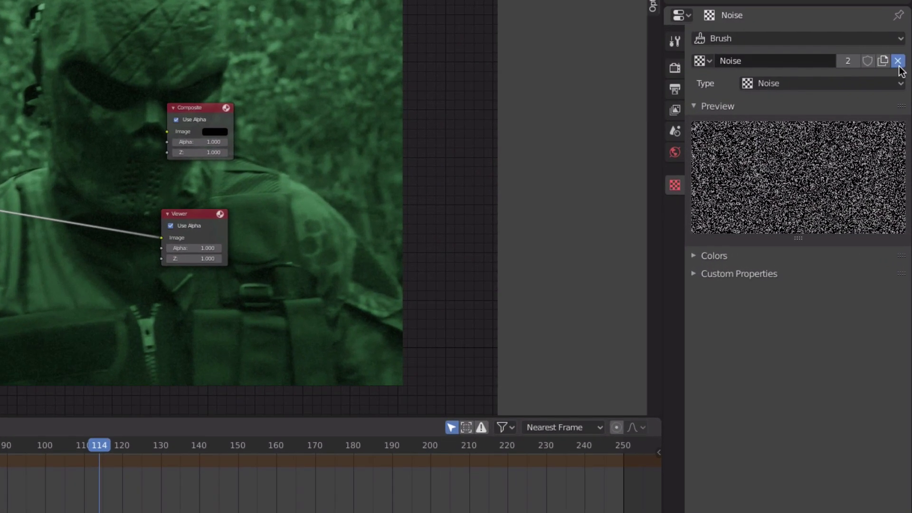
Unlink the Noise texture from the brush texture slot, create a new texture named Bars and set its type to Wood
{"action": "left_click", "coordinate": [898, 63]}
{"action": "left_click", "coordinate": [811, 67]}
{"action": "double_click", "coordinate": [791, 62]}
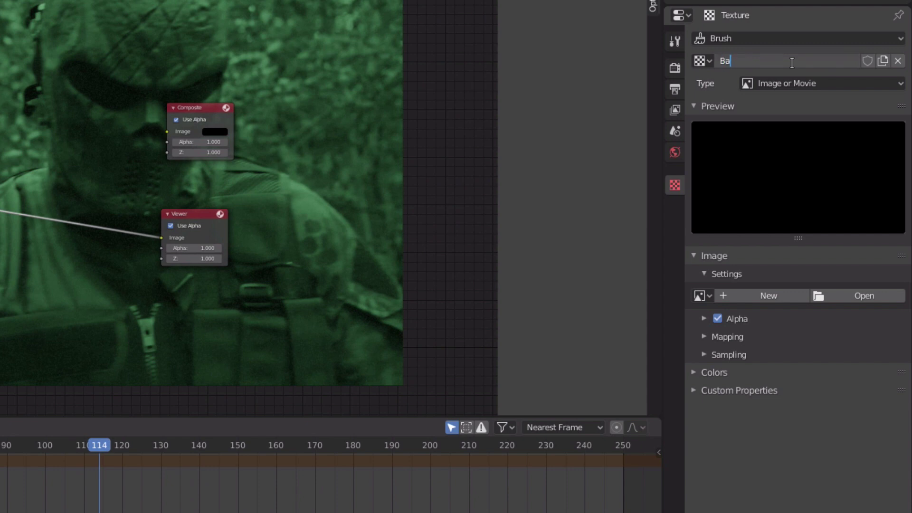
{"action": "key", "text": "Return"}
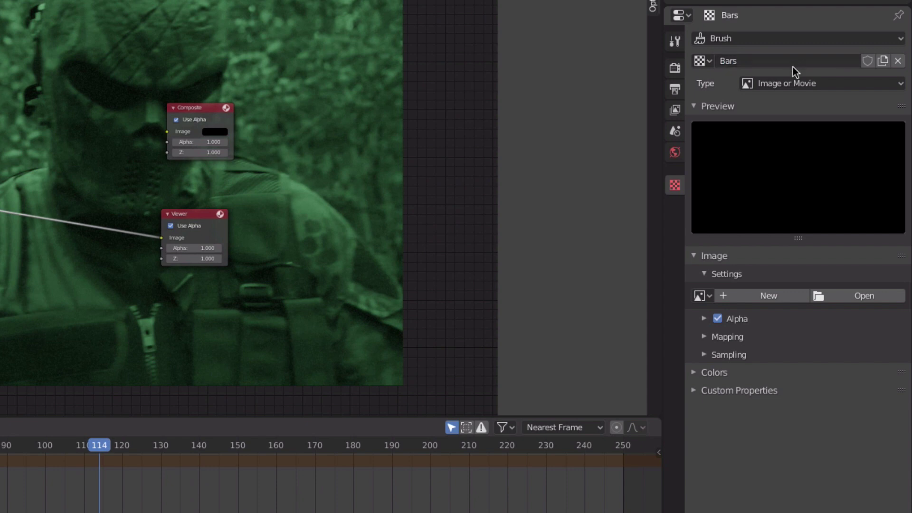
{"action": "left_click", "coordinate": [799, 83]}
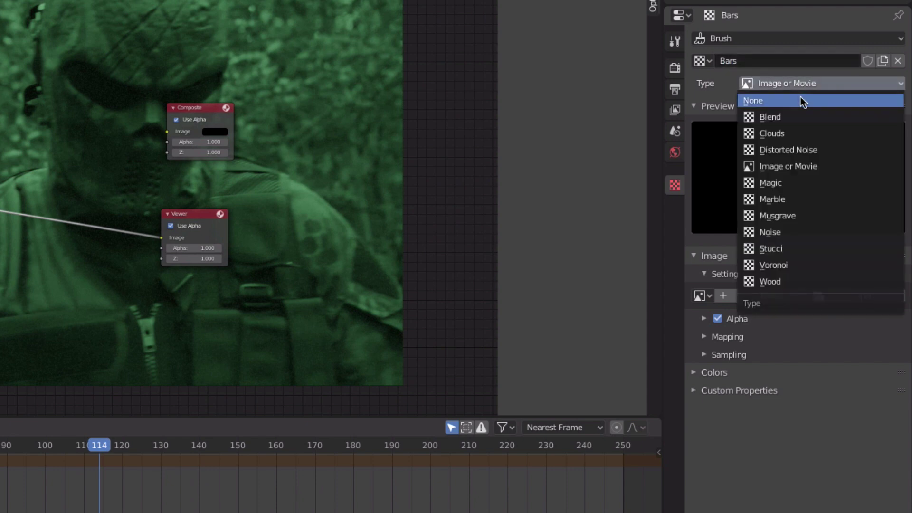
{"action": "left_click", "coordinate": [788, 281]}
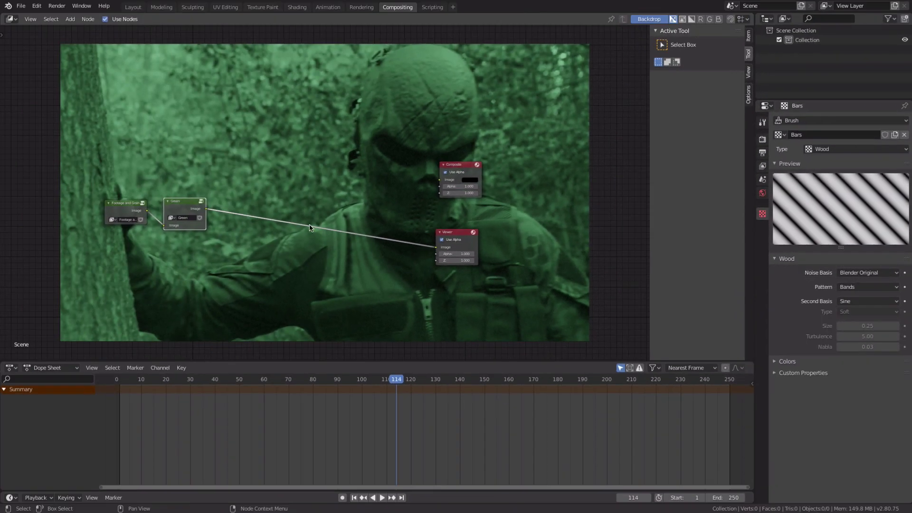
Add a Texture node above the Green group, assign the Bars texture to it and link its Color output to the Viewer
{"action": "scroll", "coordinate": [284, 226], "scroll_direction": "up", "scroll_amount": 2}
{"action": "key", "text": "shift+a"}
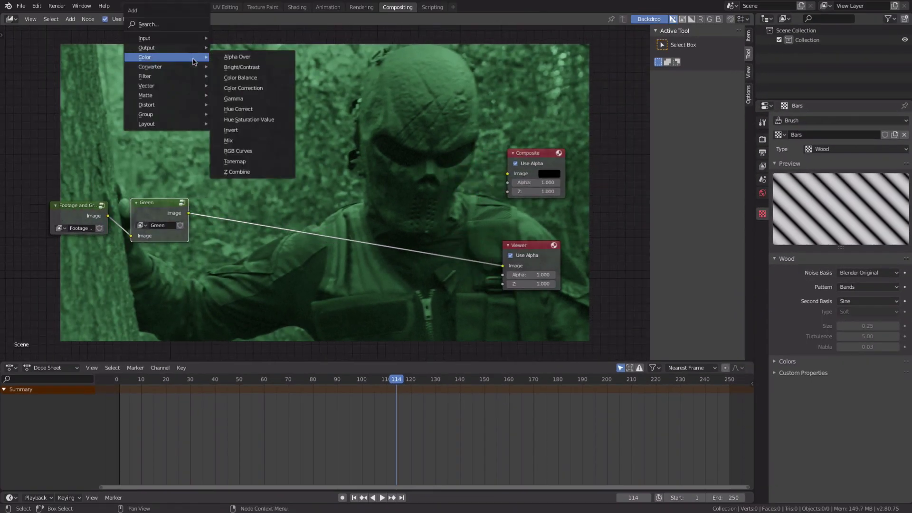
{"action": "mouse_move", "coordinate": [165, 40]}
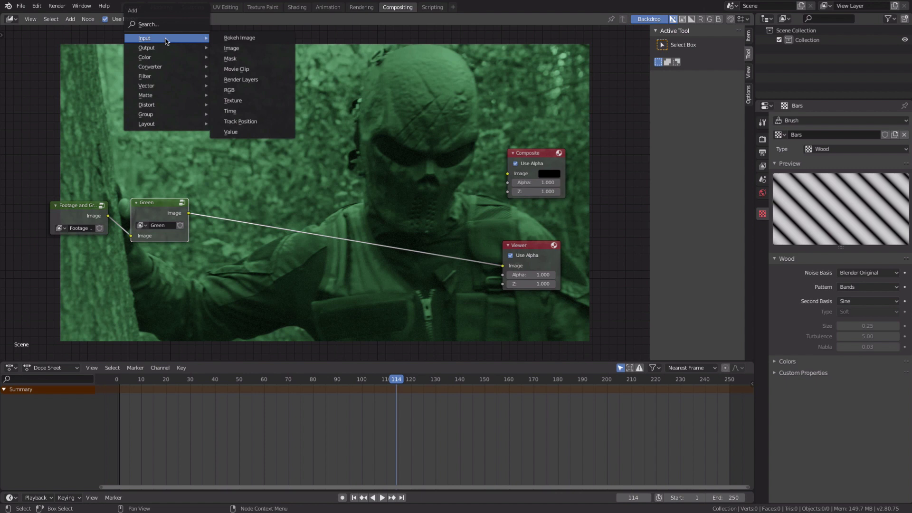
{"action": "left_click", "coordinate": [233, 100]}
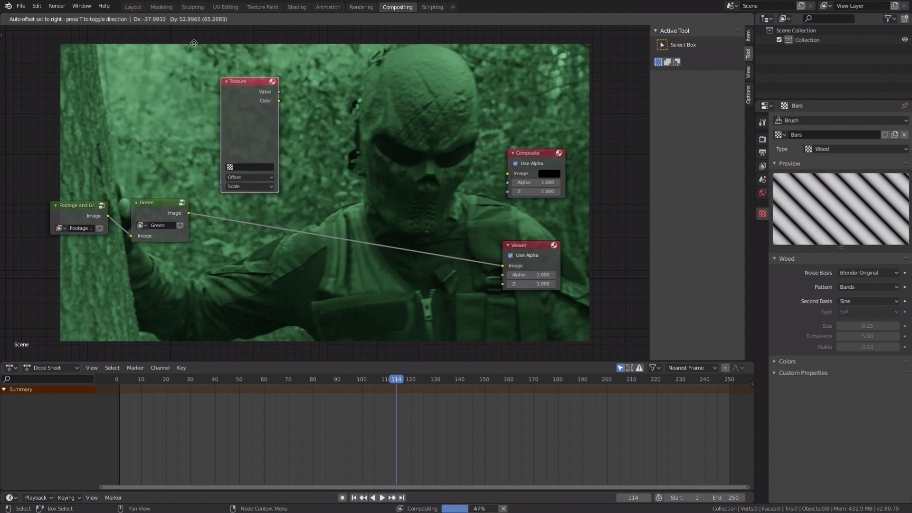
{"action": "left_click", "coordinate": [173, 53]}
{"action": "left_click", "coordinate": [204, 146]}
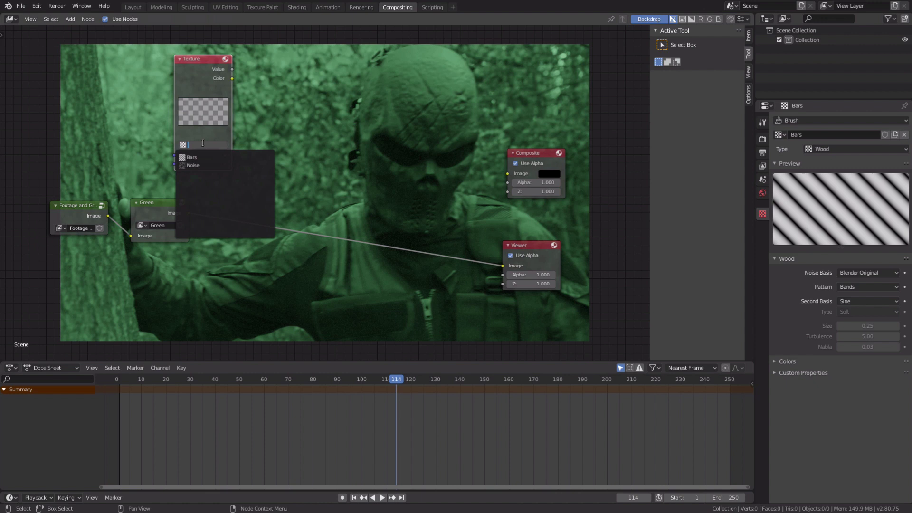
{"action": "left_click", "coordinate": [209, 155]}
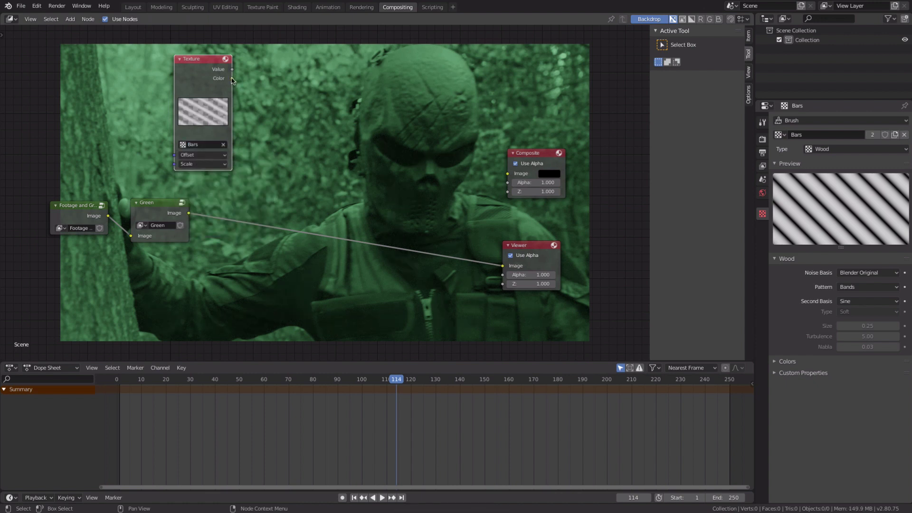
{"action": "left_click_drag", "start_coordinate": [232, 78], "coordinate": [502, 266]}
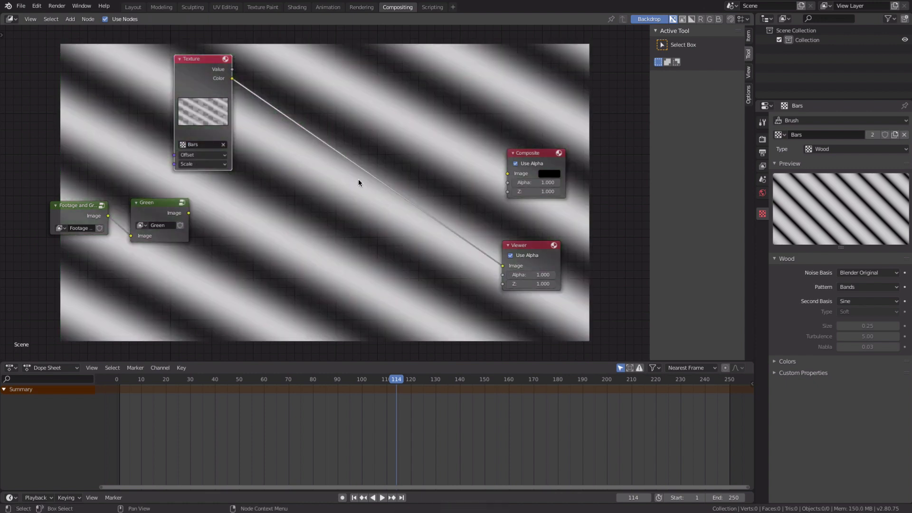
Set the Bars Texture node's scale to 10 on Y and 0 on X
{"action": "left_click", "coordinate": [212, 163]}
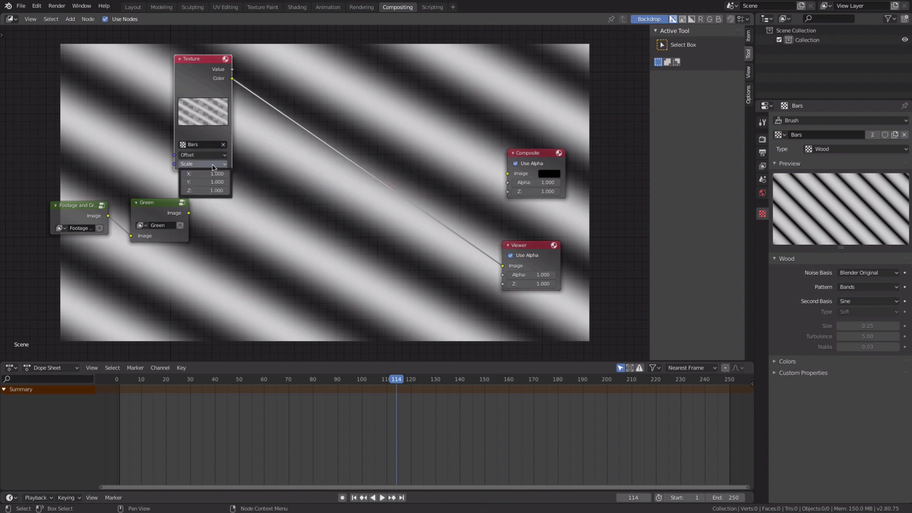
{"action": "left_click", "coordinate": [211, 182]}
{"action": "type", "text": "0.4"}
{"action": "key", "text": "Return"}
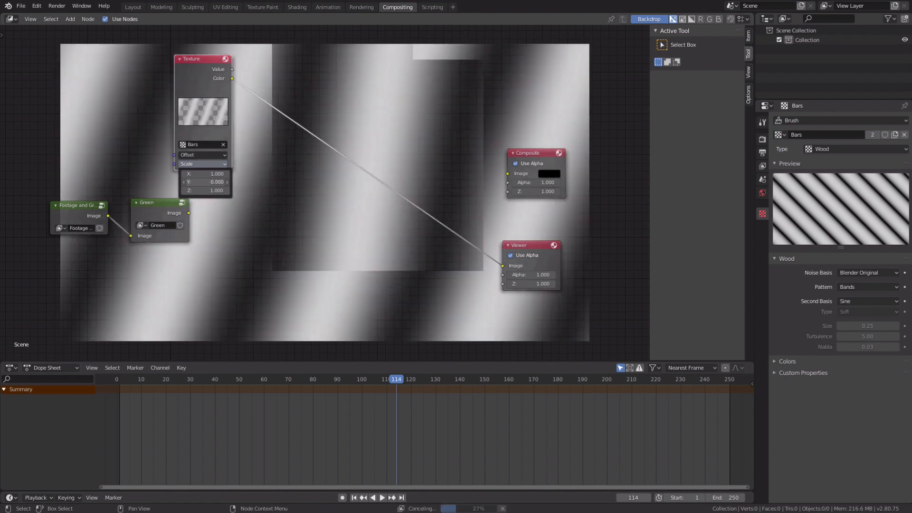
{"action": "left_click_drag", "start_coordinate": [209, 182], "coordinate": [450, 181]}
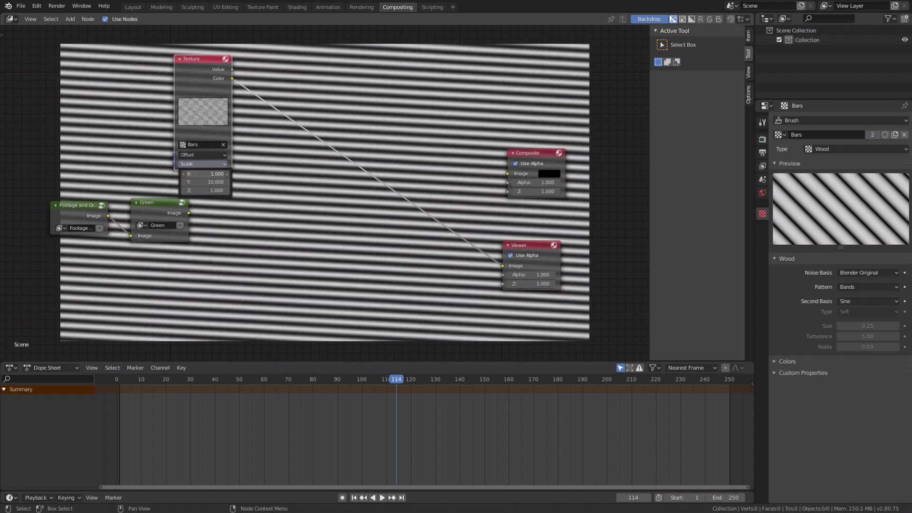
{"action": "type", "text": "0"}
{"action": "key", "text": "Return"}
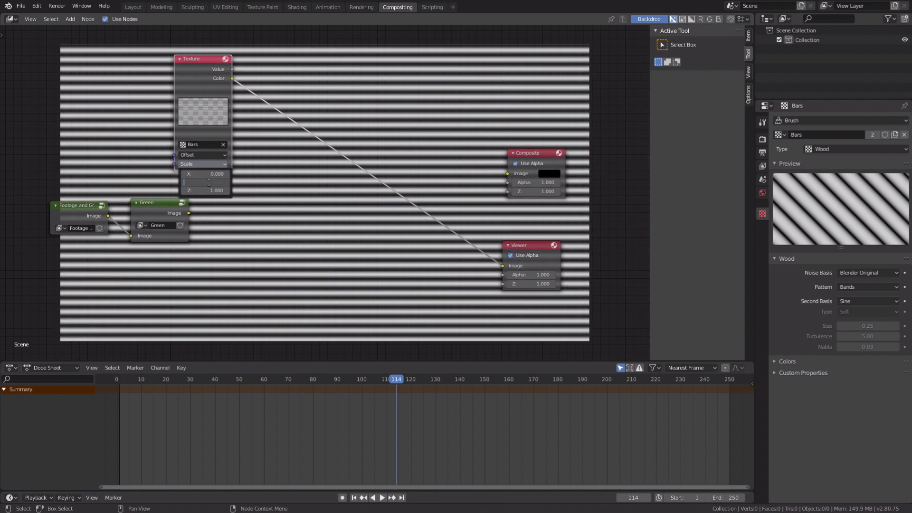
Try a Y scale of 30 on the Bars Texture node and raise it to 50
{"action": "left_click", "coordinate": [208, 183]}
{"action": "type", "text": "30"}
{"action": "key", "text": "Return"}
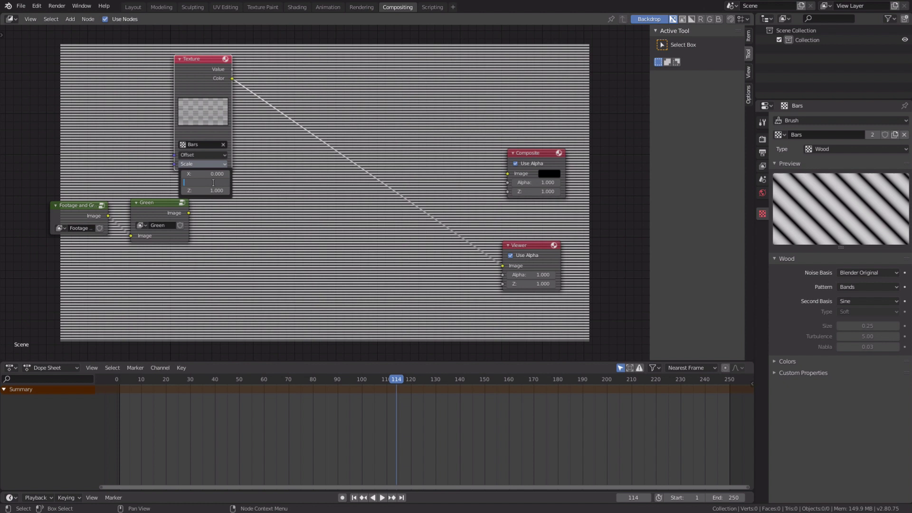
{"action": "key", "text": "Return"}
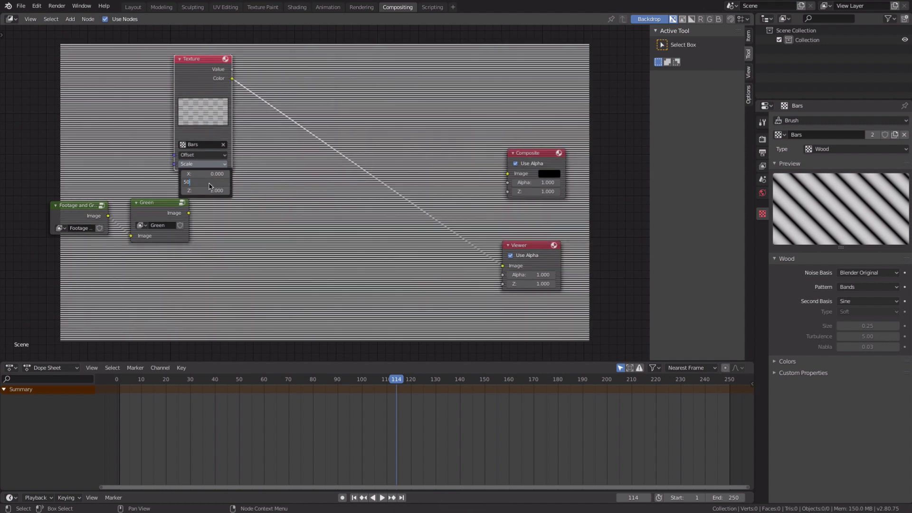
{"action": "key", "text": "Return"}
Shift the Texture node away from the Viewer and place a new Mix node between the Green group and the Viewer
{"action": "left_click_drag", "start_coordinate": [200, 72], "coordinate": [163, 75]}
{"action": "key", "text": "shift+a"}
{"action": "mouse_move", "coordinate": [246, 156]}
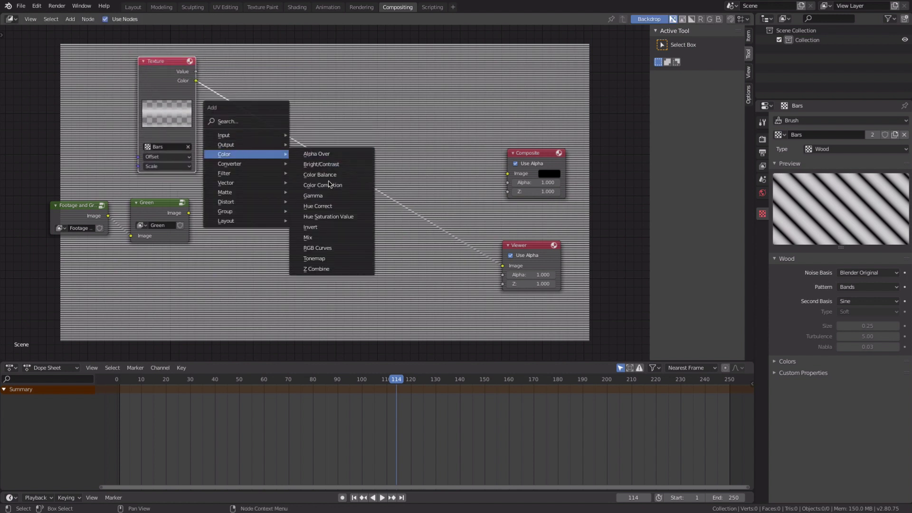
{"action": "left_click", "coordinate": [307, 237]}
{"action": "left_click", "coordinate": [285, 182]}
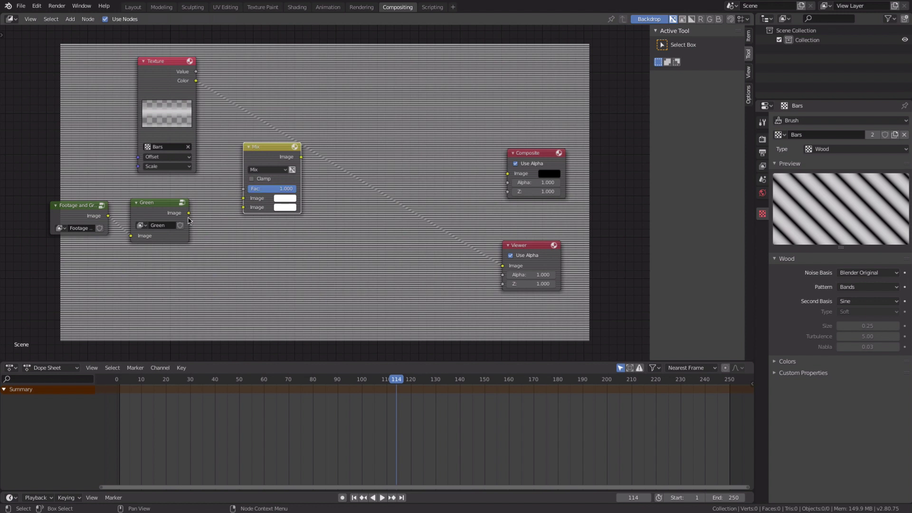
Link the Green group to the Mix node's first image input, the texture Color to its second, and its output to the Viewer
{"action": "left_click_drag", "start_coordinate": [188, 214], "coordinate": [243, 198]}
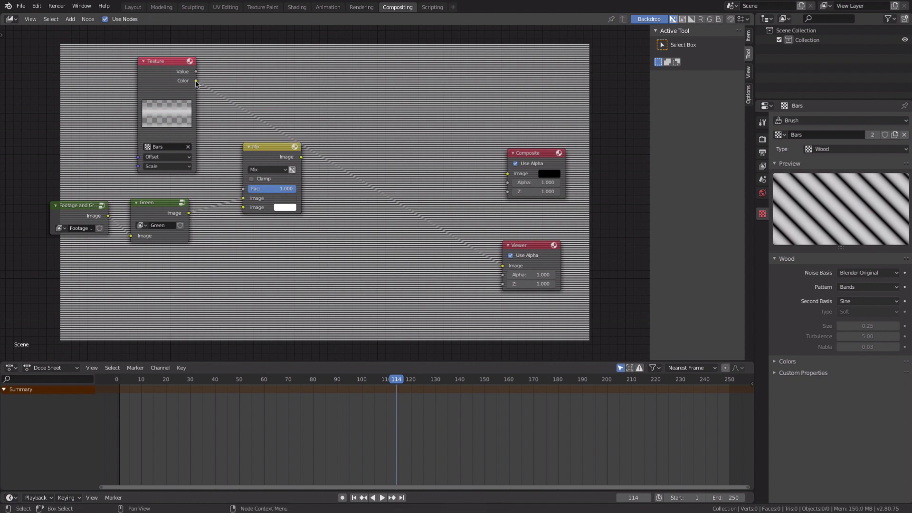
{"action": "left_click_drag", "start_coordinate": [195, 82], "coordinate": [243, 207]}
{"action": "left_click_drag", "start_coordinate": [301, 156], "coordinate": [503, 265]}
Try the Overlay blend type on the Mix node, switch it to Multiply and set the factor to 0.500
{"action": "left_click", "coordinate": [273, 170]}
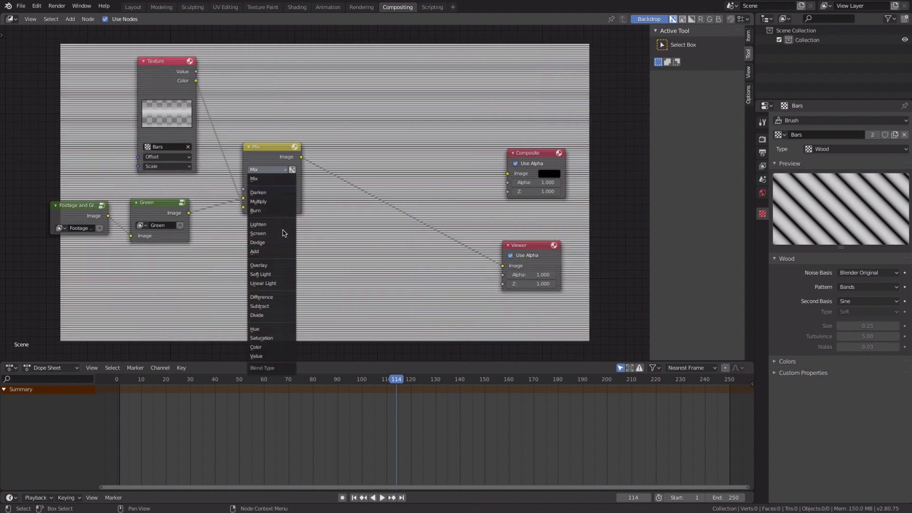
{"action": "left_click", "coordinate": [264, 265]}
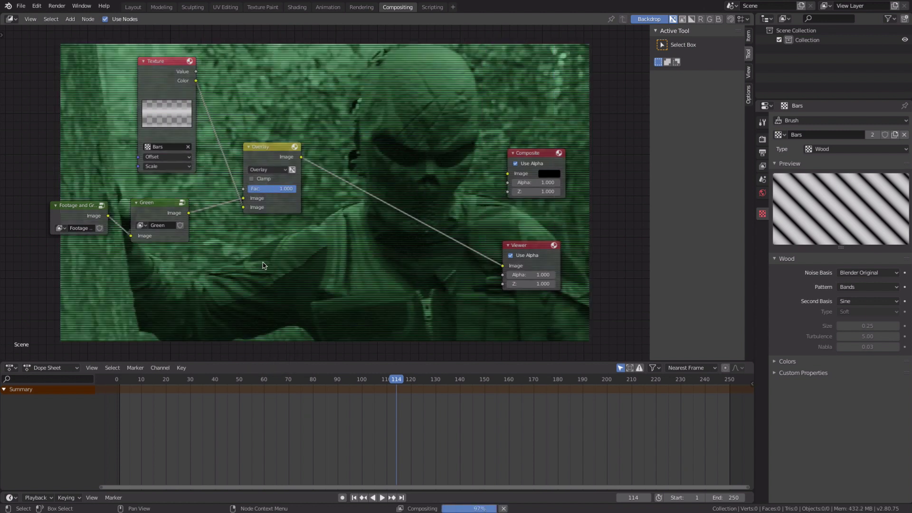
{"action": "left_click", "coordinate": [266, 170]}
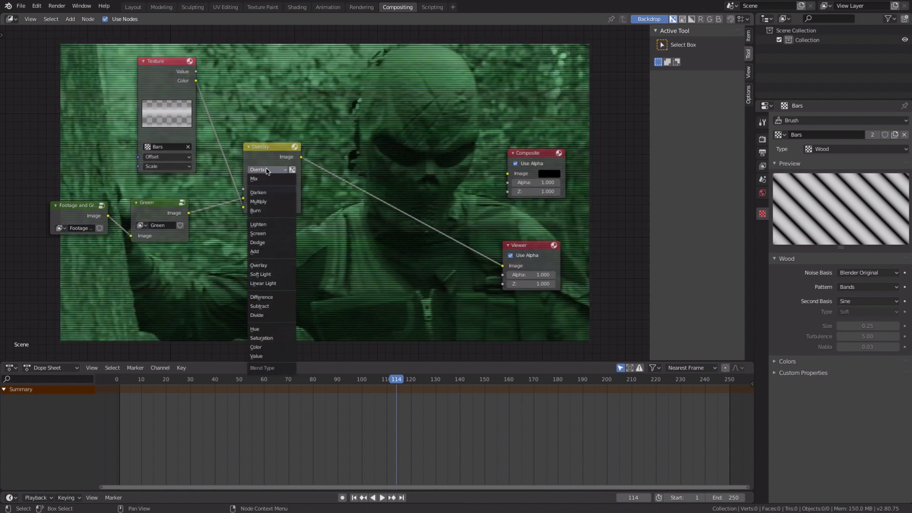
{"action": "left_click", "coordinate": [266, 201]}
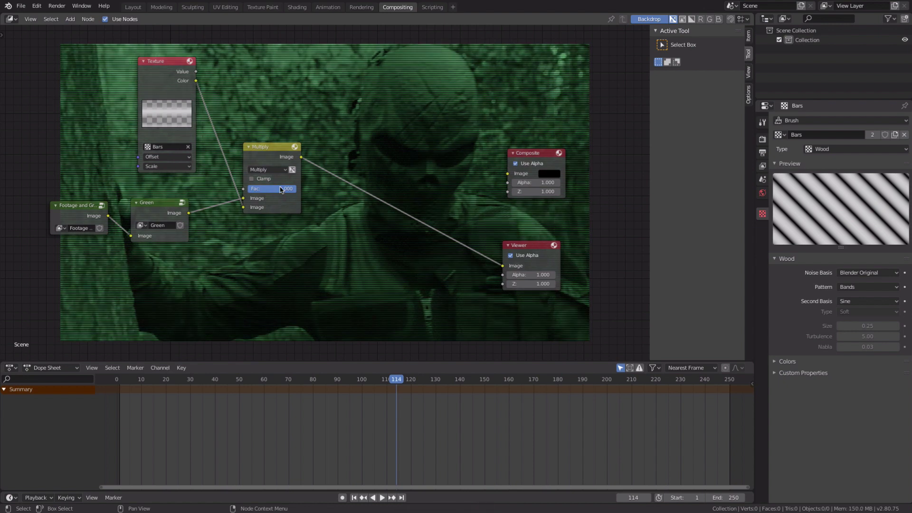
{"action": "key", "text": "Return"}
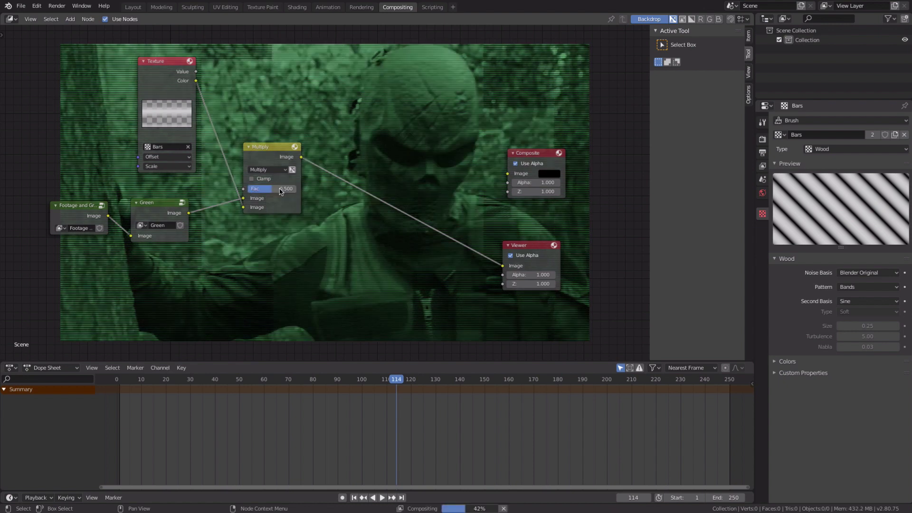
Inspect the bars on the backdrop up close and lower the Multiply node's factor to 0.400
{"action": "key", "text": "v"}
{"action": "key", "text": "v"}
{"action": "key", "text": "v"}
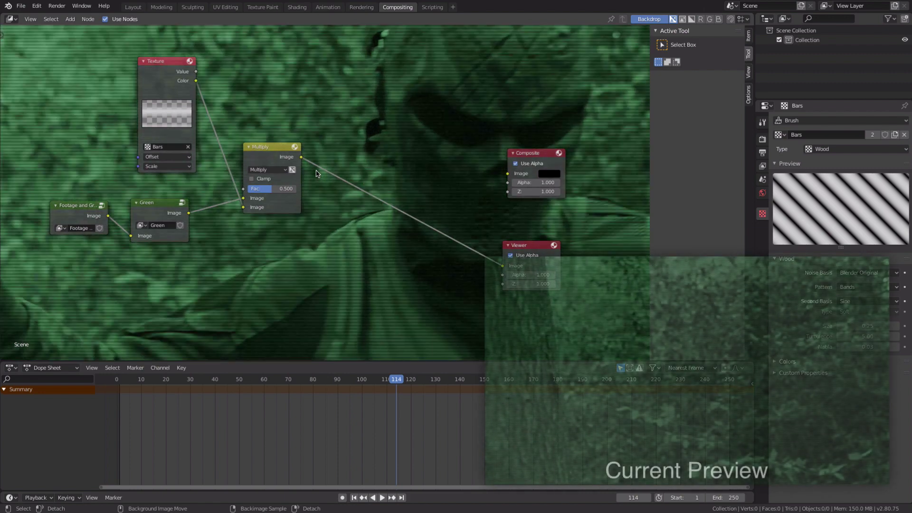
{"action": "left_click_drag", "start_coordinate": [308, 188], "coordinate": [299, 187]}
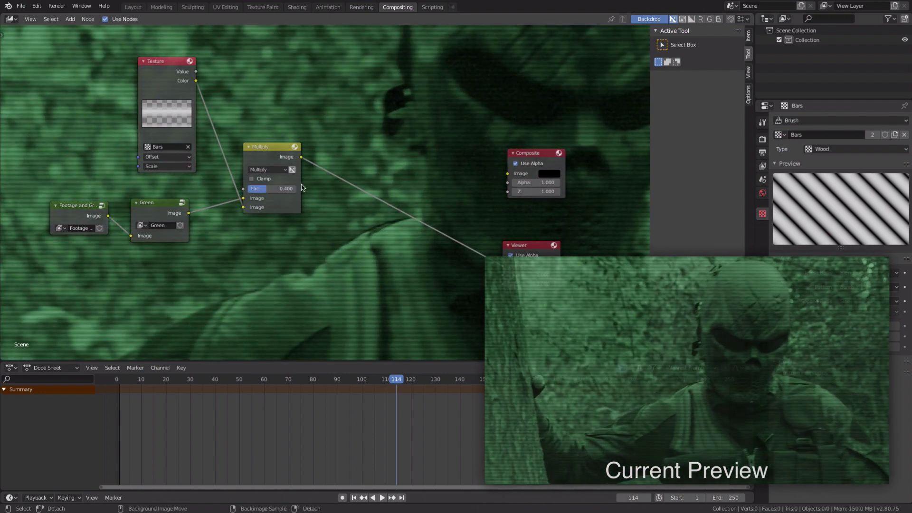
{"action": "key", "text": "alt+v"}
{"action": "key", "text": "alt+v"}
{"action": "key", "text": "alt+v"}
{"action": "key", "text": "alt+v"}
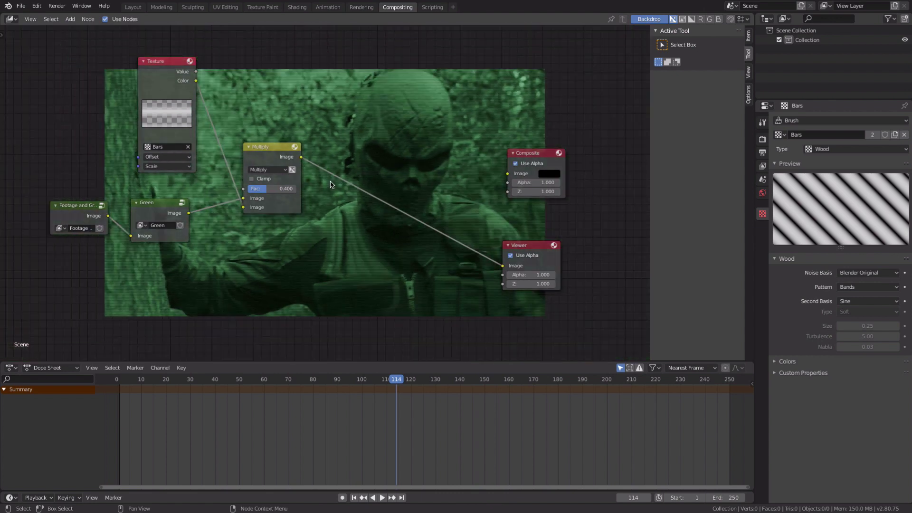
Move the Multiply node closer to the Green group and shift the Viewer and Composite nodes farther away from it
{"action": "left_click_drag", "start_coordinate": [259, 159], "coordinate": [252, 143]}
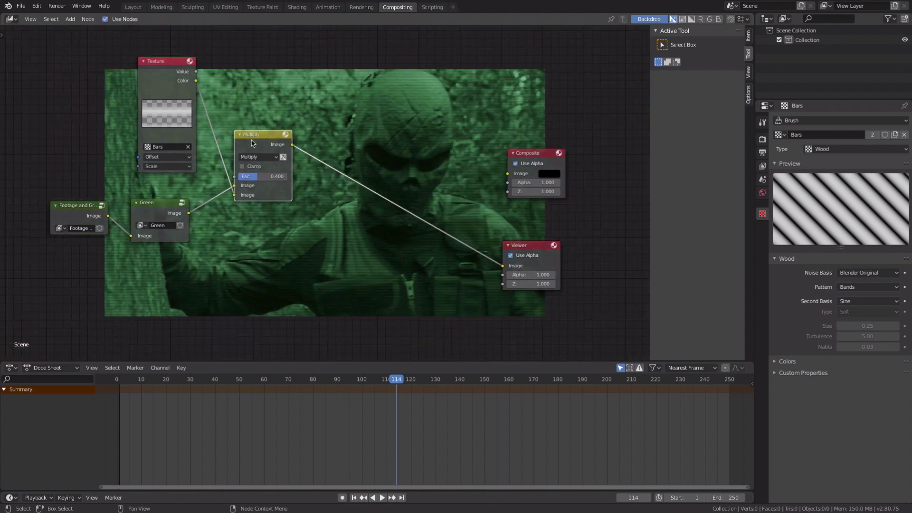
{"action": "middle_click_drag", "start_coordinate": [290, 152], "coordinate": [361, 71]}
{"action": "middle_click_drag", "start_coordinate": [384, 148], "coordinate": [311, 214]}
{"action": "left_click_drag", "start_coordinate": [534, 232], "coordinate": [559, 227]}
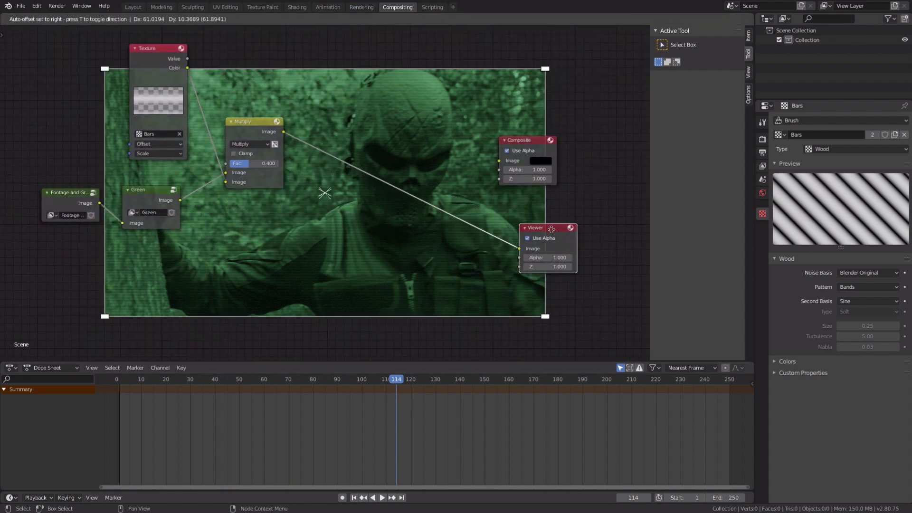
{"action": "left_click", "coordinate": [530, 145]}
Search for and add an Ellipse Mask node, placing it below the Multiply node
{"action": "key", "text": "shift+r"}
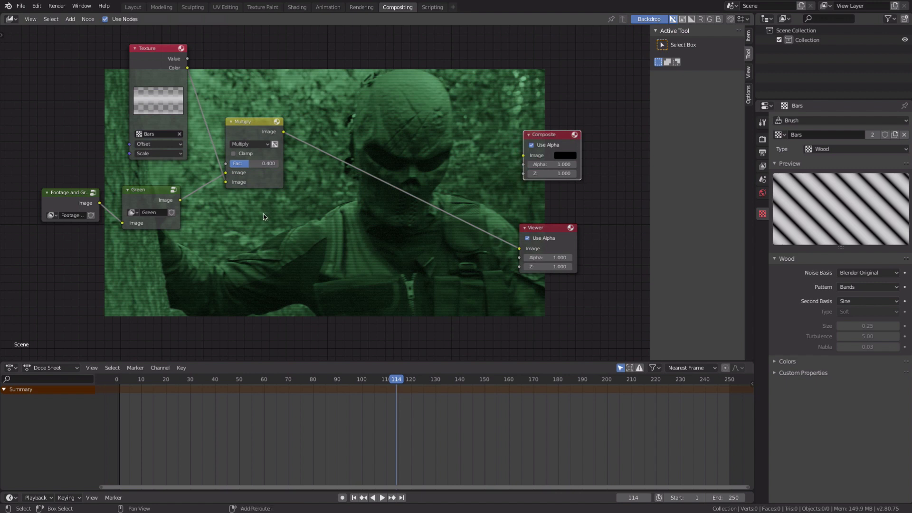
{"action": "key", "text": "shift+a"}
{"action": "left_click", "coordinate": [228, 184]}
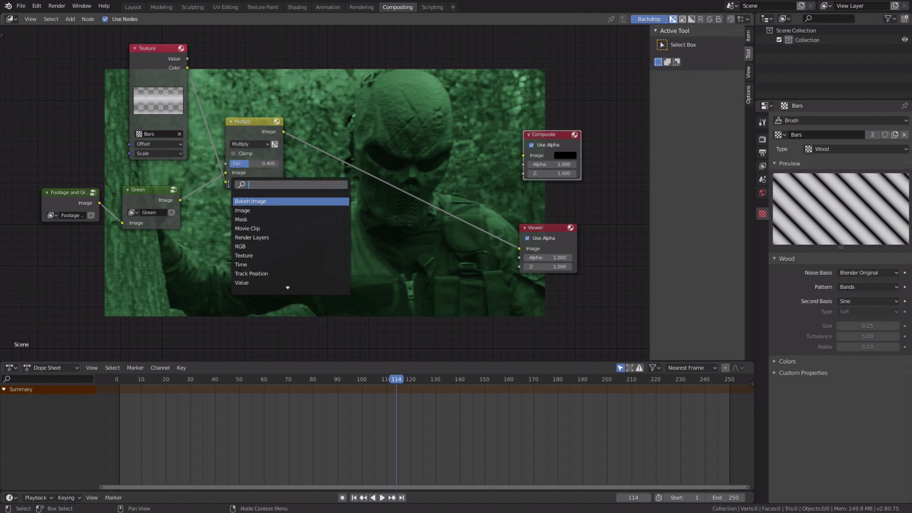
{"action": "type", "text": "ecl"}
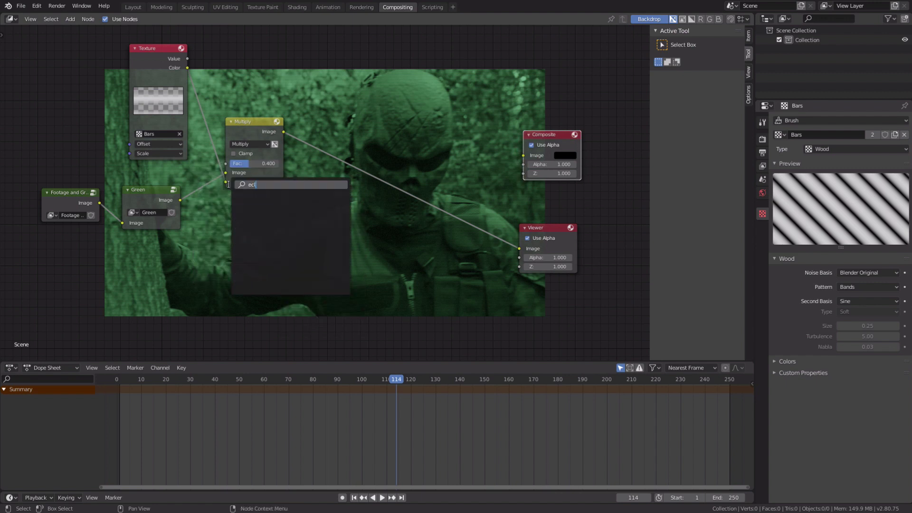
{"action": "key", "text": "BackSpace"}
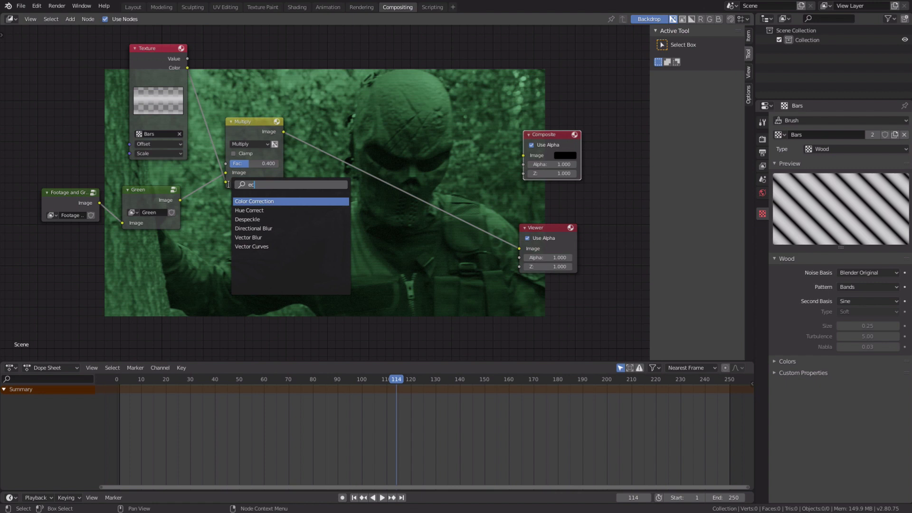
{"action": "key", "text": "BackSpace"}
{"action": "key", "text": "BackSpace"}
{"action": "type", "text": "mask"}
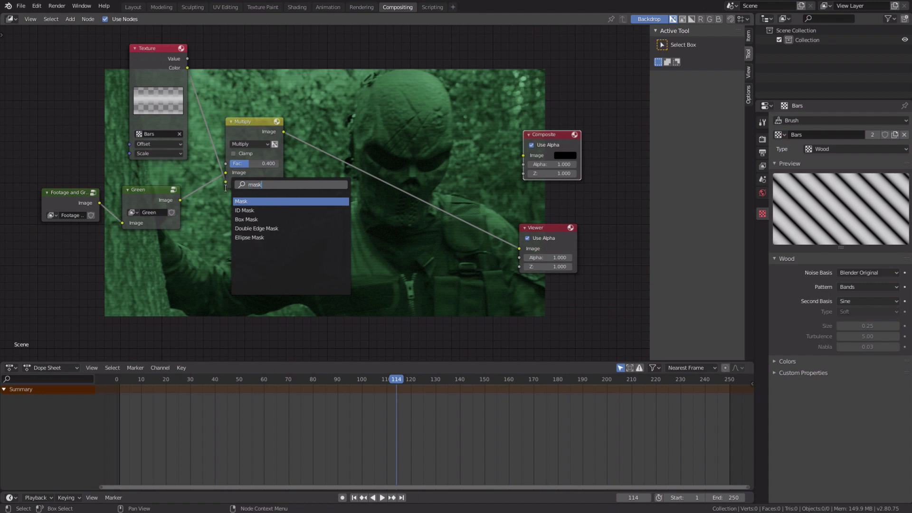
{"action": "left_click", "coordinate": [249, 237]}
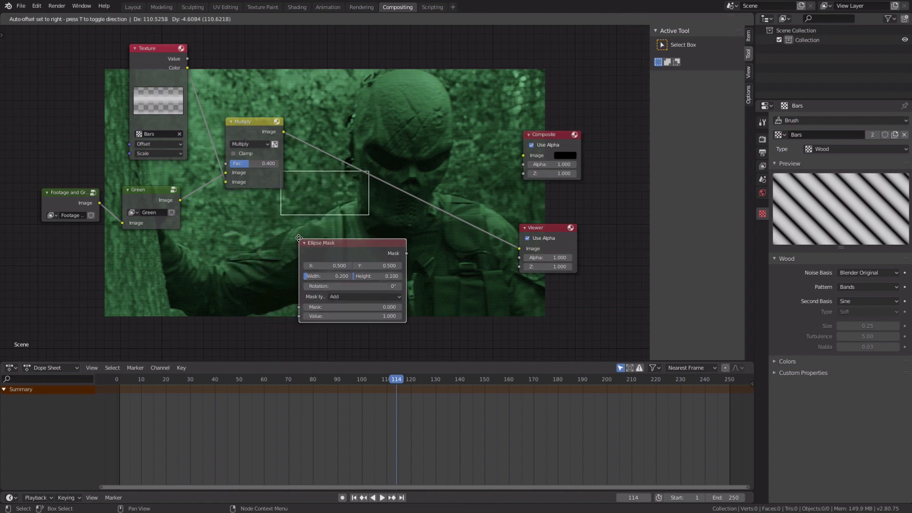
{"action": "left_click", "coordinate": [298, 236]}
{"action": "left_click", "coordinate": [284, 135]}
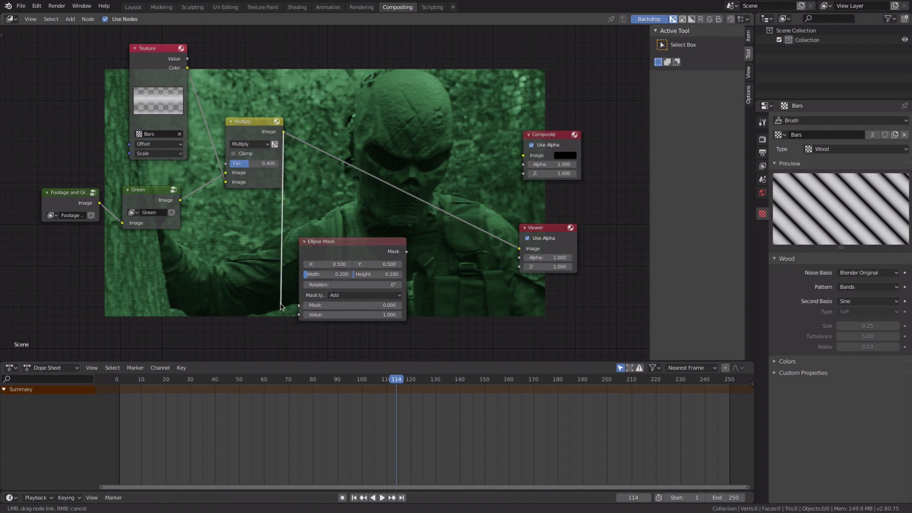
{"action": "left_click_drag", "start_coordinate": [351, 246], "coordinate": [234, 271]}
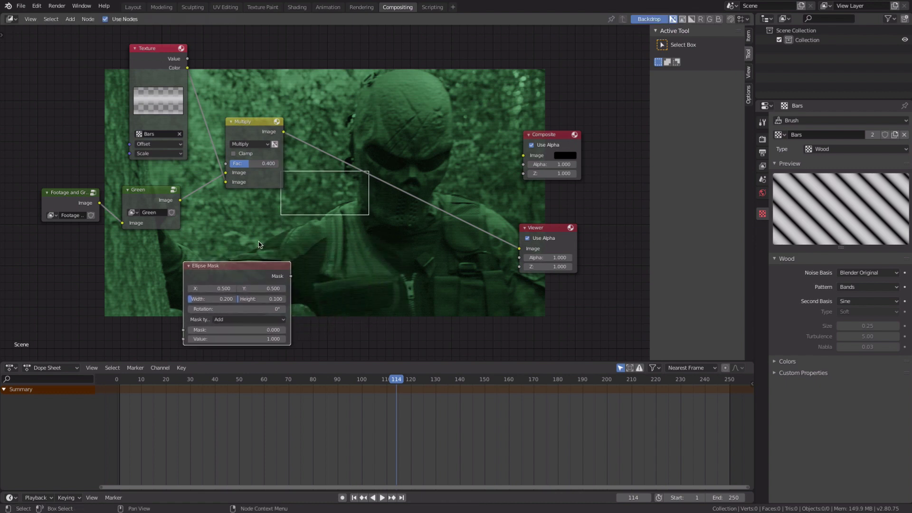
Add a Blur node beside the Ellipse Mask node
{"action": "key", "text": "shift+a"}
{"action": "mouse_move", "coordinate": [235, 294]}
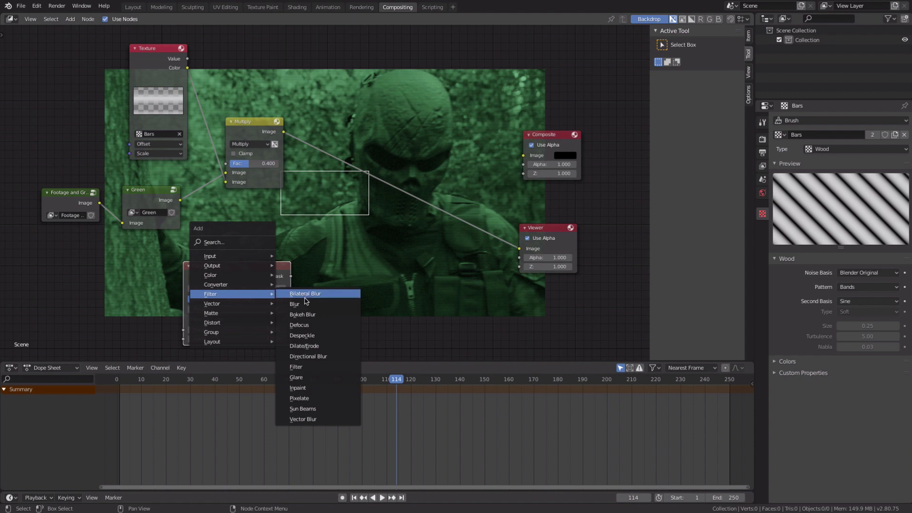
{"action": "left_click", "coordinate": [298, 304]}
{"action": "left_click", "coordinate": [329, 204]}
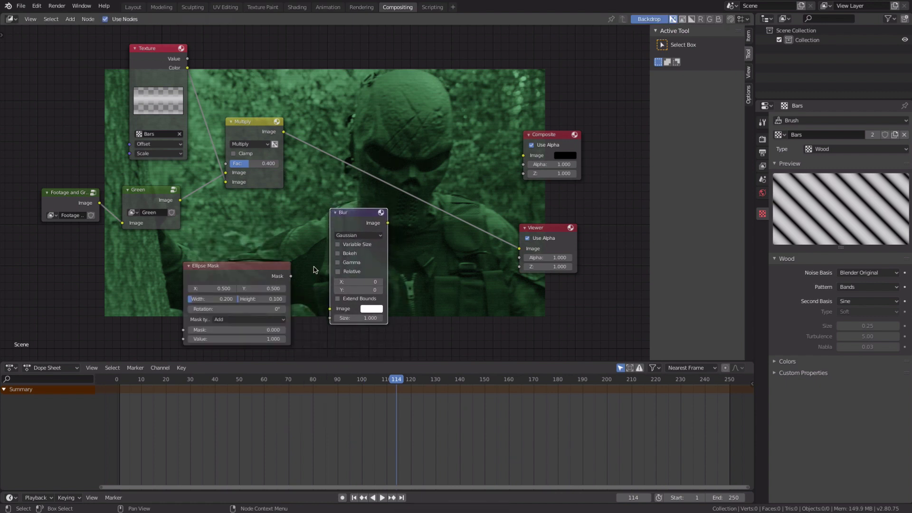
Preview the Ellipse Mask's output in the Viewer and enlarge the mask to width 0.950 and height 0.750
{"action": "left_click_drag", "start_coordinate": [291, 276], "coordinate": [519, 248]}
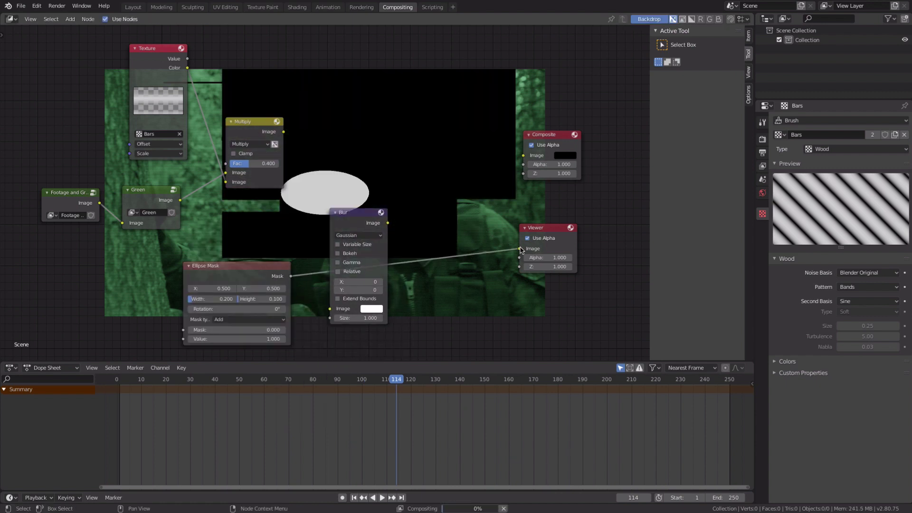
{"action": "left_click_drag", "start_coordinate": [213, 301], "coordinate": [278, 298]}
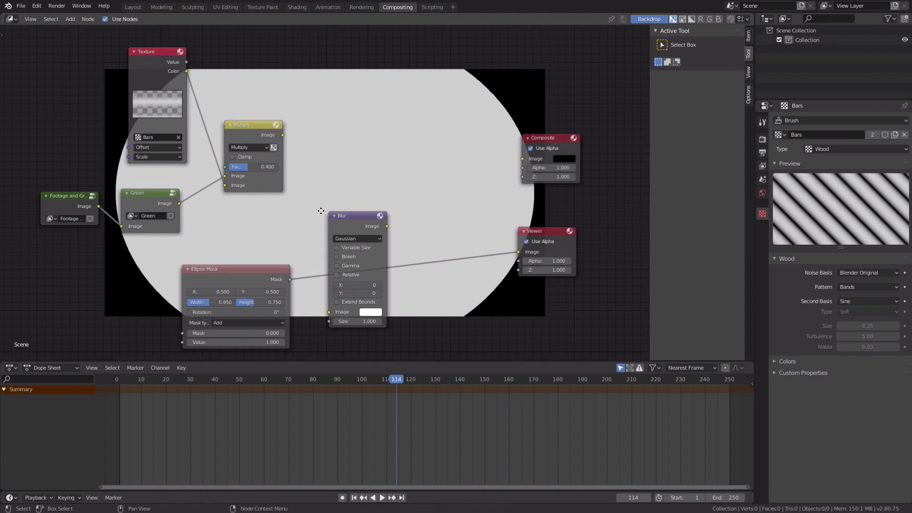
Route the Ellipse Mask through the Blur node and feed the Blur output into the Viewer
{"action": "middle_click_drag", "start_coordinate": [319, 210], "coordinate": [325, 151]}
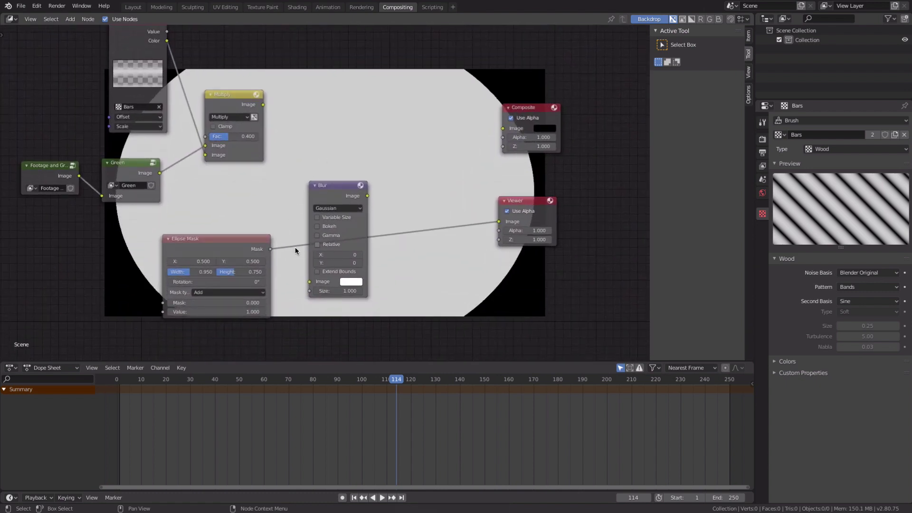
{"action": "left_click_drag", "start_coordinate": [267, 253], "coordinate": [310, 283]}
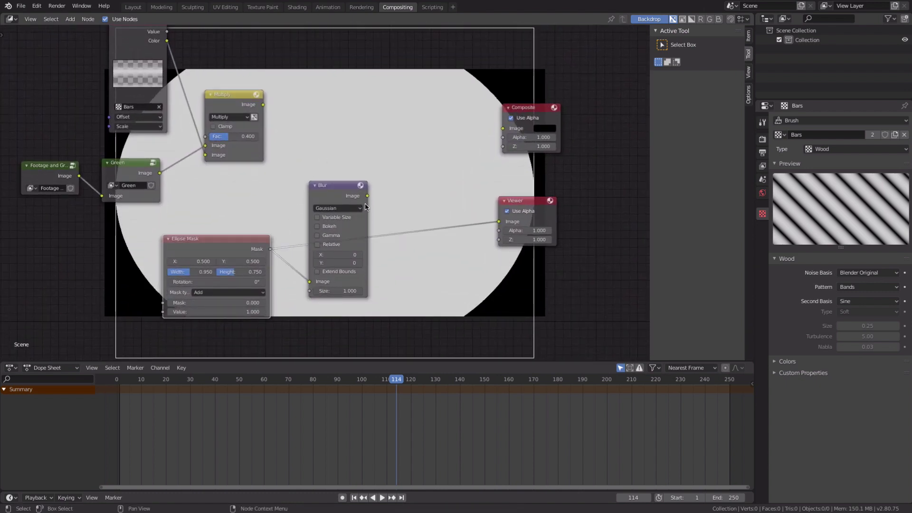
{"action": "left_click_drag", "start_coordinate": [367, 195], "coordinate": [498, 224]}
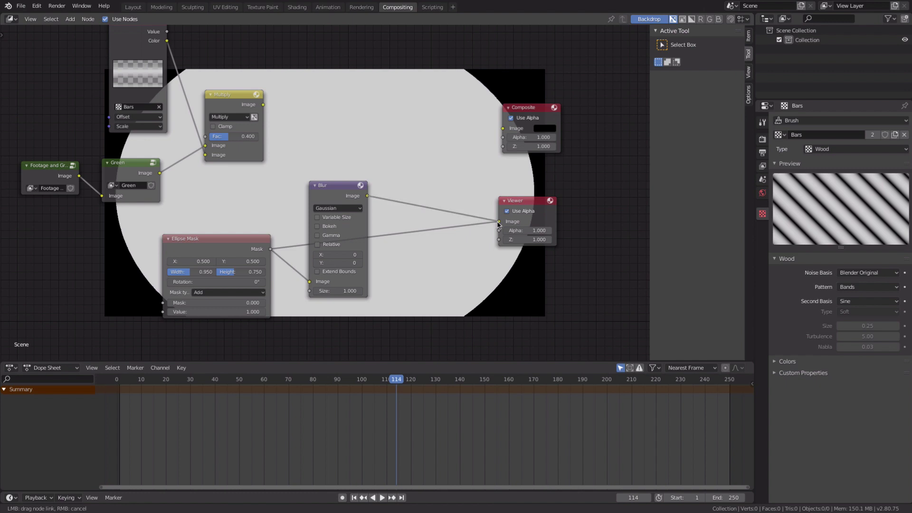
Set the Blur node to Fast Gaussian with Relative enabled, Y aspect correction, and 20% blur in both X and Y
{"action": "left_click", "coordinate": [337, 208]}
{"action": "left_click", "coordinate": [333, 266]}
{"action": "left_click", "coordinate": [317, 217]}
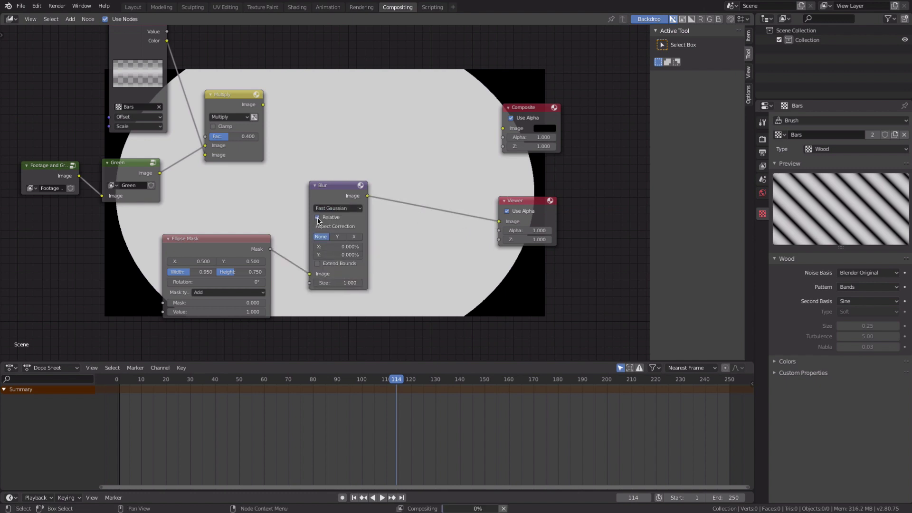
{"action": "left_click", "coordinate": [336, 237]}
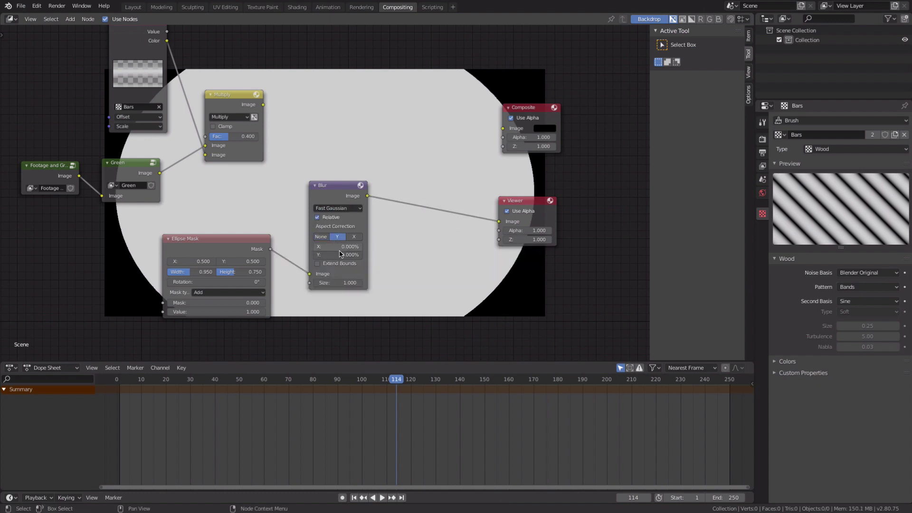
{"action": "left_click", "coordinate": [340, 246]}
{"action": "type", "text": "20"}
{"action": "key", "text": "Tab"}
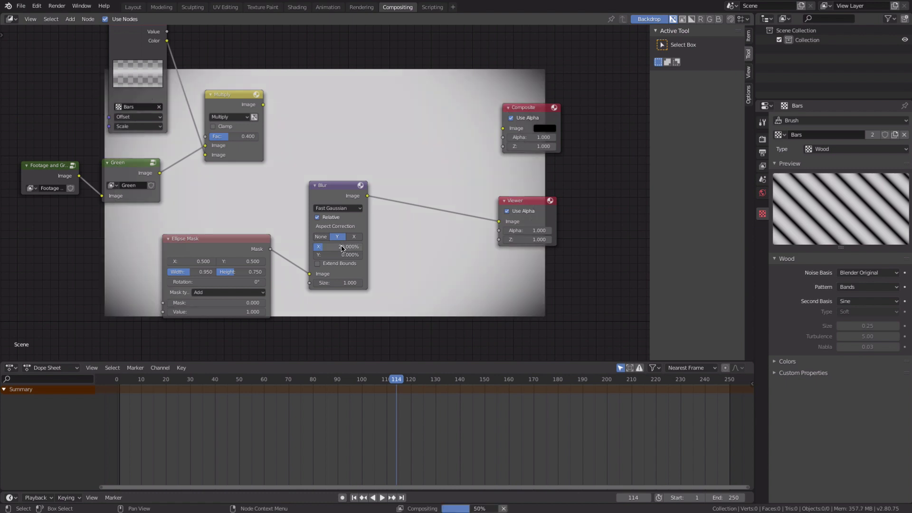
{"action": "type", "text": "20"}
{"action": "key", "text": "Return"}
Reduce the Ellipse Mask to width 0.567 and height 0.550, and move the Blur node down beside it
{"action": "left_click_drag", "start_coordinate": [199, 272], "coordinate": [172, 272]}
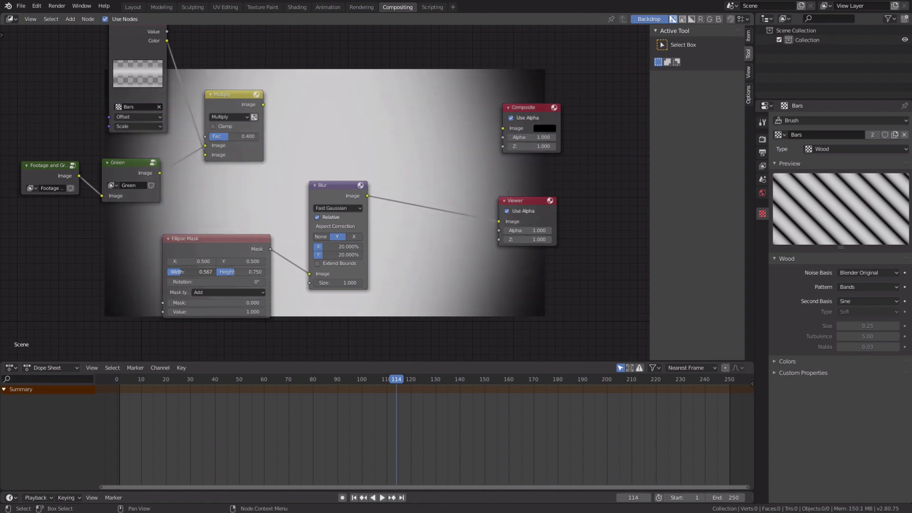
{"action": "mouse_move", "coordinate": [357, 153]}
{"action": "middle_mouse_down"}
{"action": "mouse_move", "coordinate": [305, 264]}
{"action": "mouse_move", "coordinate": [349, 137]}
{"action": "middle_mouse_up"}
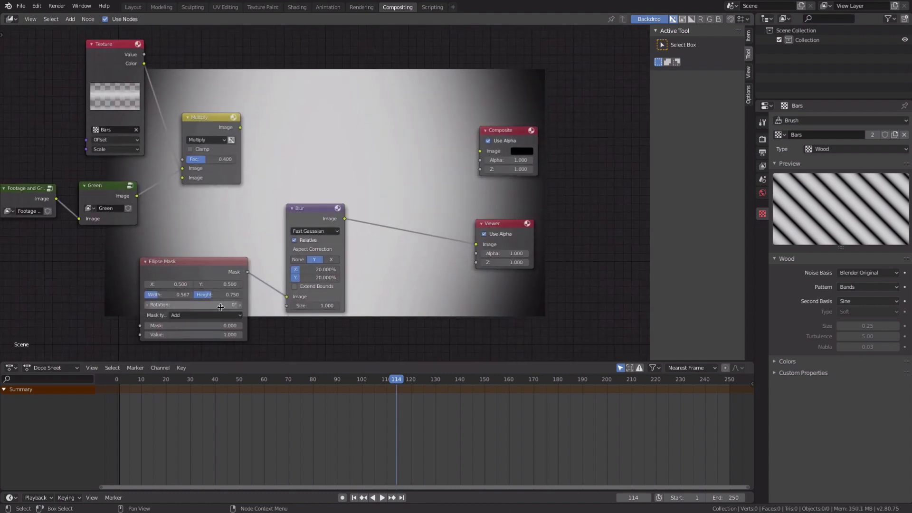
{"action": "left_click_drag", "start_coordinate": [204, 295], "coordinate": [197, 294]}
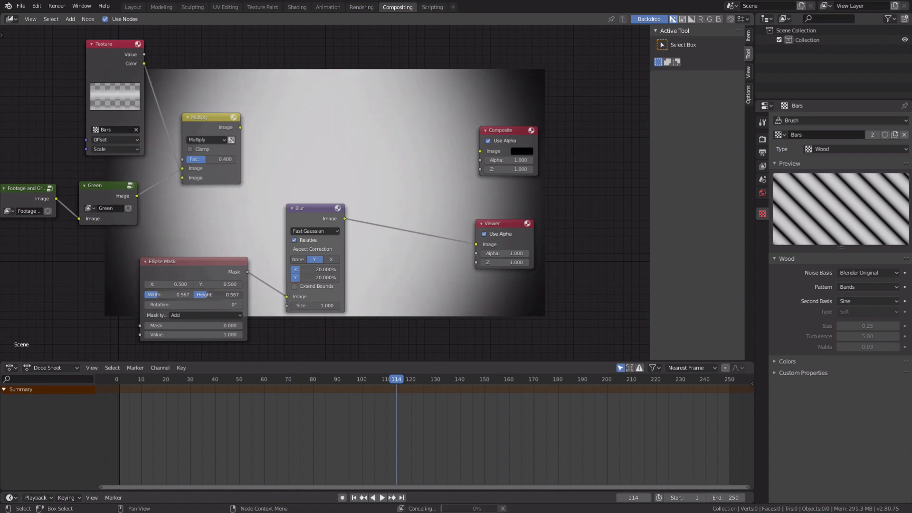
{"action": "middle_click_drag", "start_coordinate": [315, 183], "coordinate": [341, 181]}
{"action": "left_click_drag", "start_coordinate": [333, 216], "coordinate": [315, 244]}
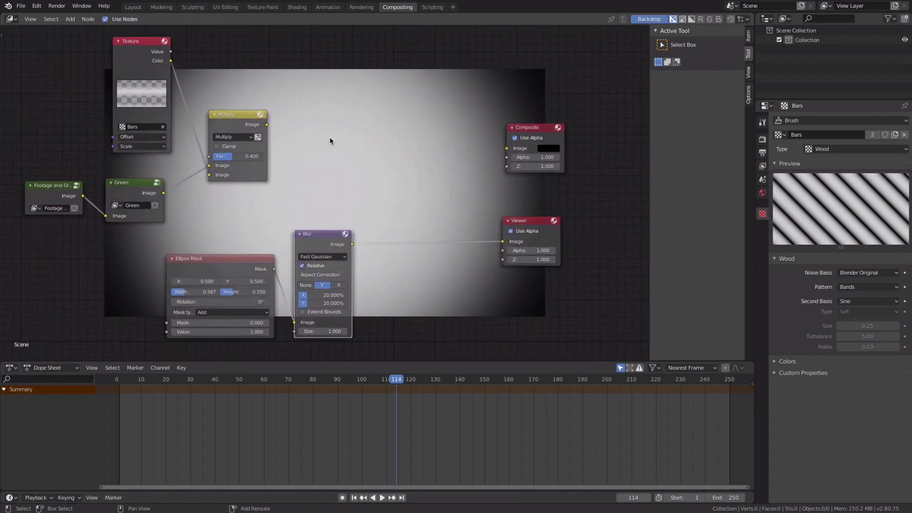
Add a color Mix node between the Multiply node and the Composite node
{"action": "key", "text": "shift+a"}
{"action": "mouse_move", "coordinate": [329, 138]}
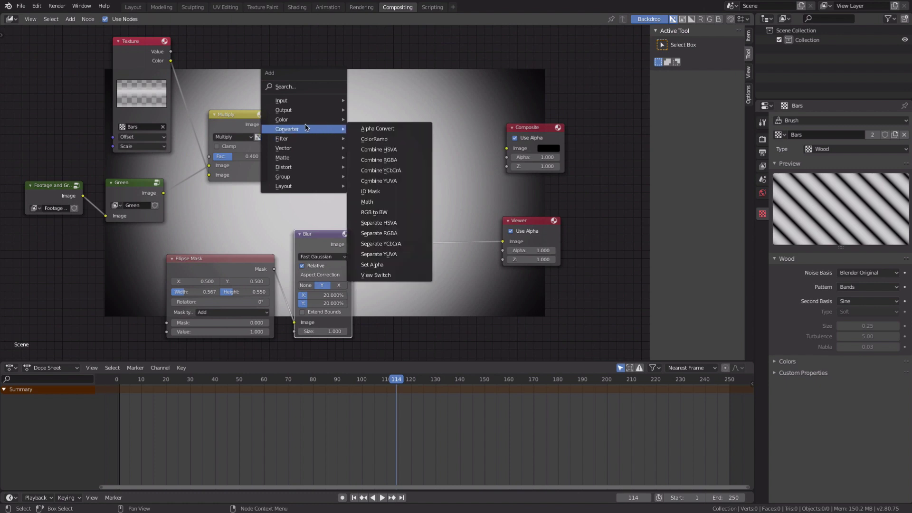
{"action": "mouse_move", "coordinate": [306, 122]}
{"action": "left_click", "coordinate": [365, 203]}
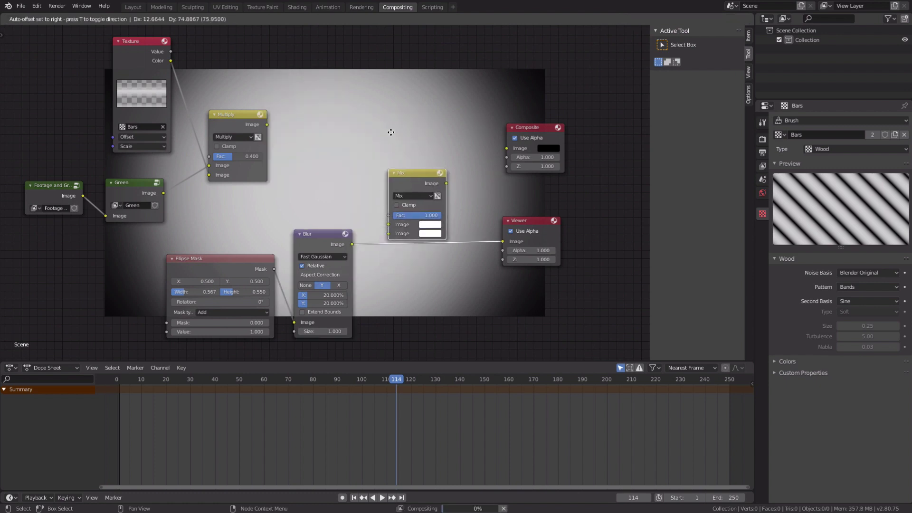
{"action": "left_click", "coordinate": [391, 131]}
Connect the Multiply output to the Mix node's first image, the Blur output to its second, and the Mix output to the Viewer
{"action": "left_click_drag", "start_coordinate": [267, 124], "coordinate": [392, 175]}
{"action": "left_click_drag", "start_coordinate": [352, 244], "coordinate": [375, 214]}
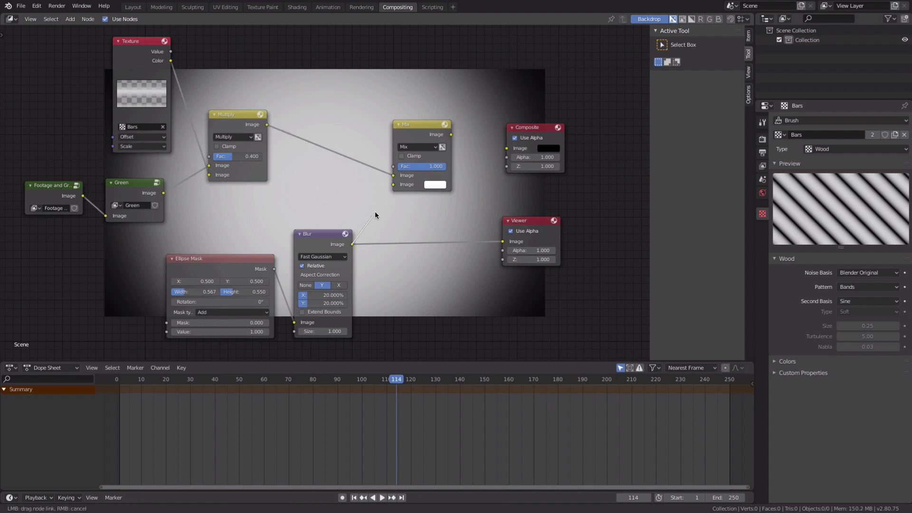
{"action": "left_click_drag", "start_coordinate": [396, 185], "coordinate": [393, 184]}
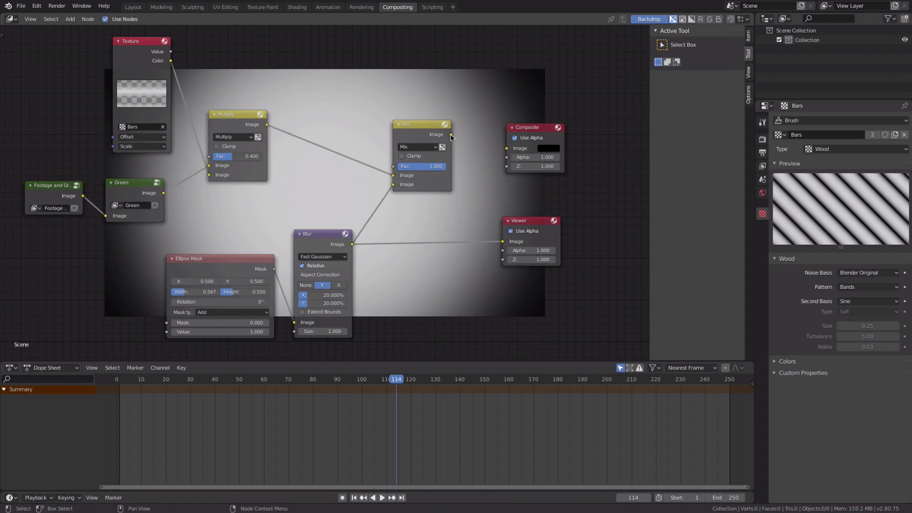
{"action": "left_click_drag", "start_coordinate": [451, 134], "coordinate": [502, 242]}
Change the new Mix node's blend type to Multiply and set its factor to 0.5
{"action": "left_click", "coordinate": [417, 148]}
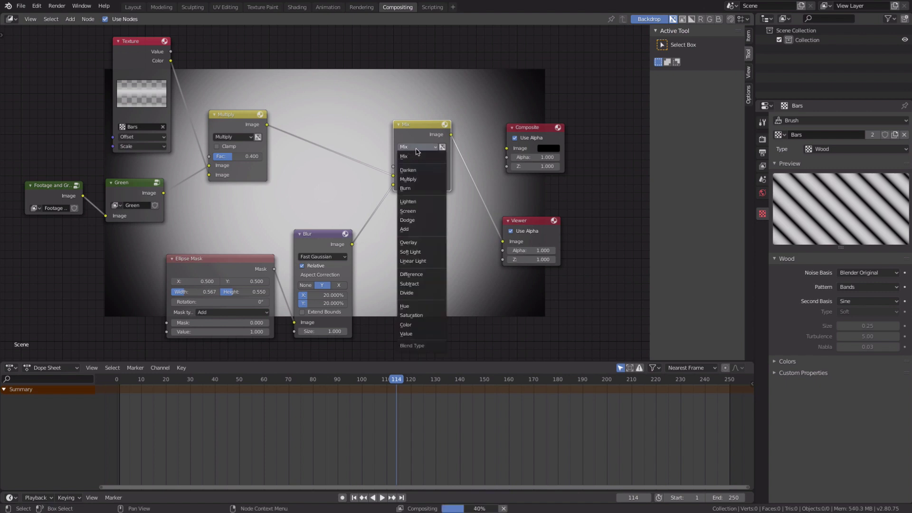
{"action": "left_click", "coordinate": [403, 177]}
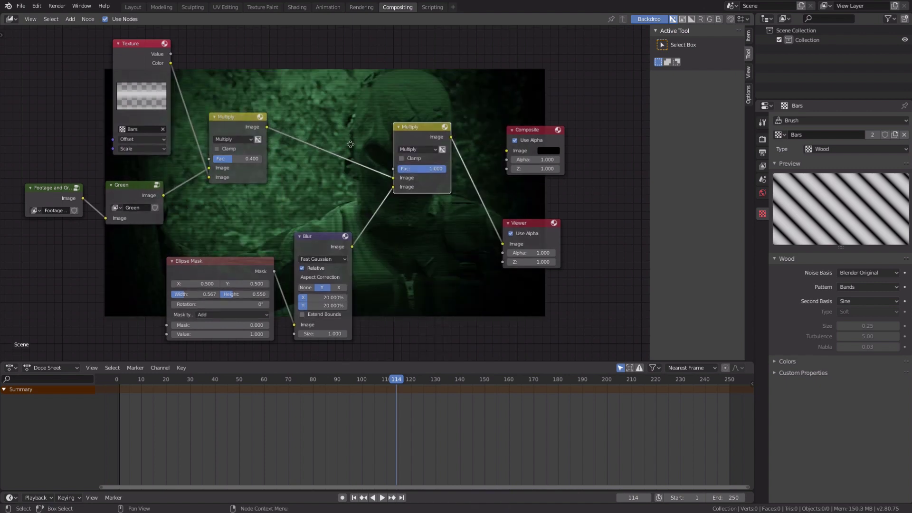
{"action": "middle_click_drag", "start_coordinate": [352, 112], "coordinate": [254, 137]}
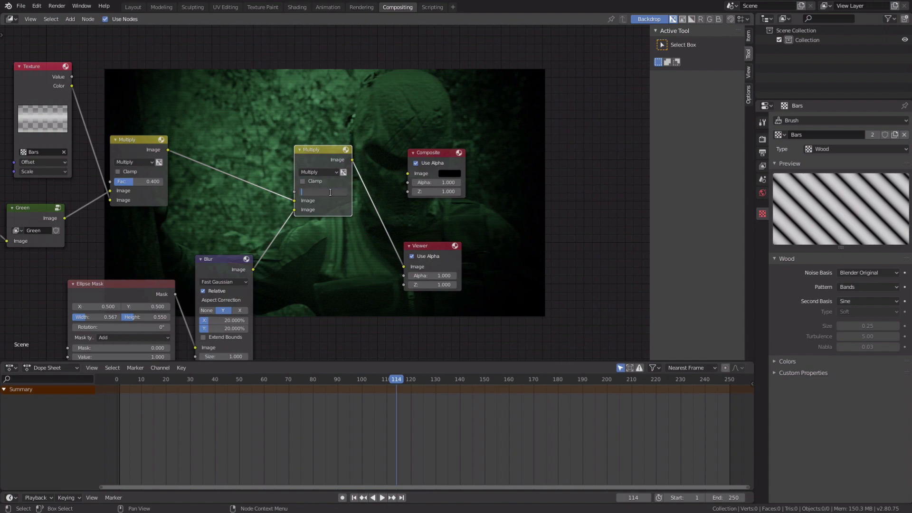
{"action": "type", "text": "0.5"}
{"action": "key", "text": "Return"}
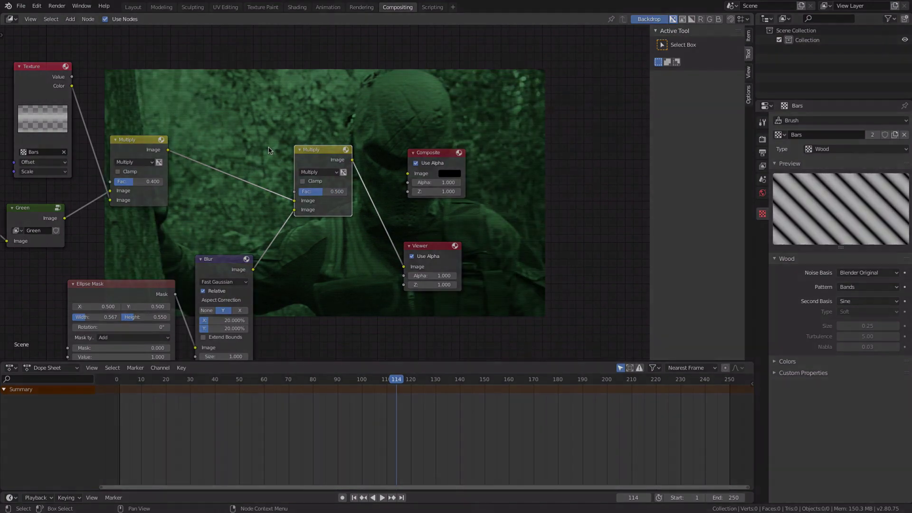